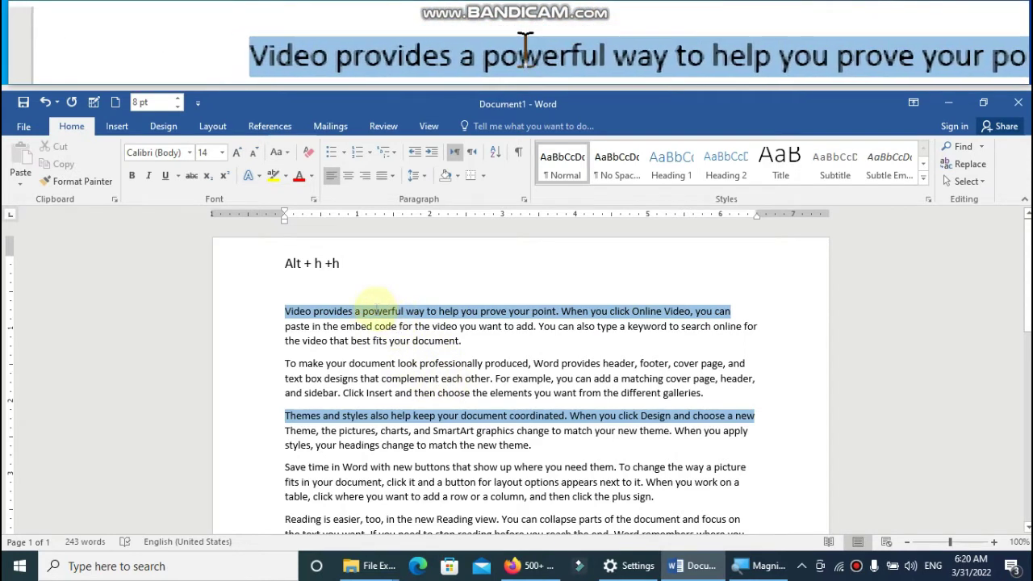
Step: Set the 'Video provides a powerful way' line's shading to No Color
drag(285, 312, 732, 311)
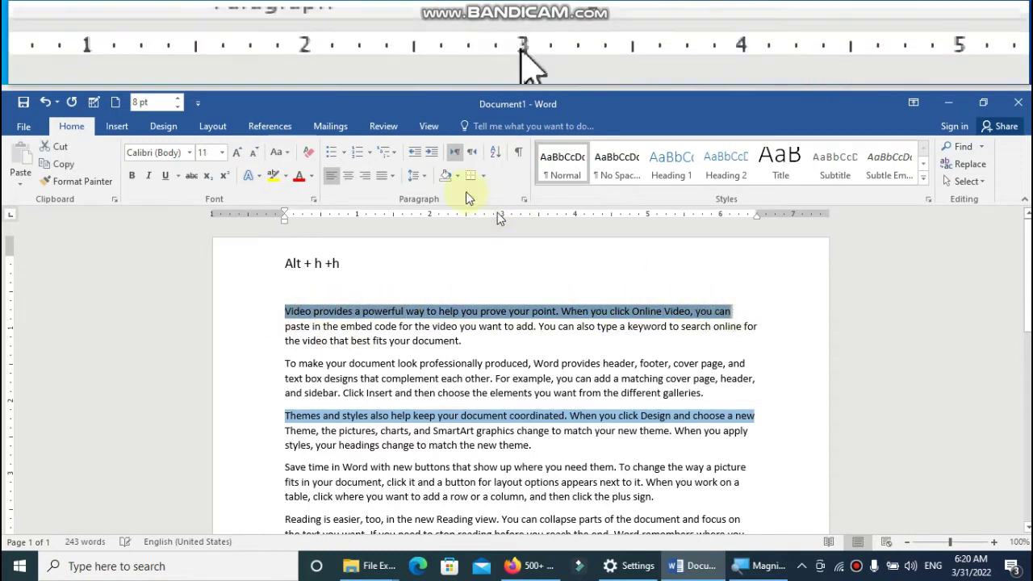
click(456, 176)
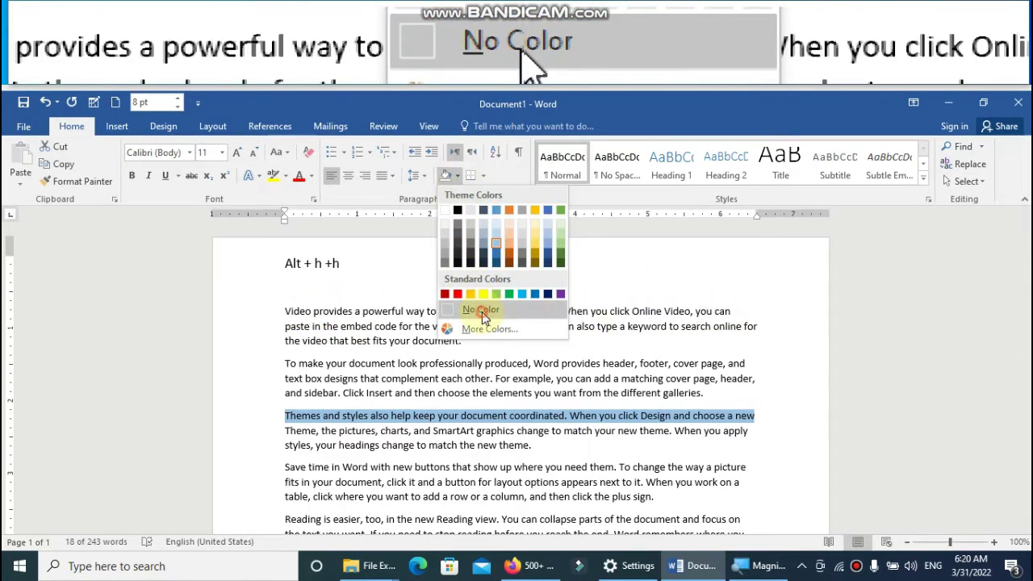
click(480, 309)
click(483, 270)
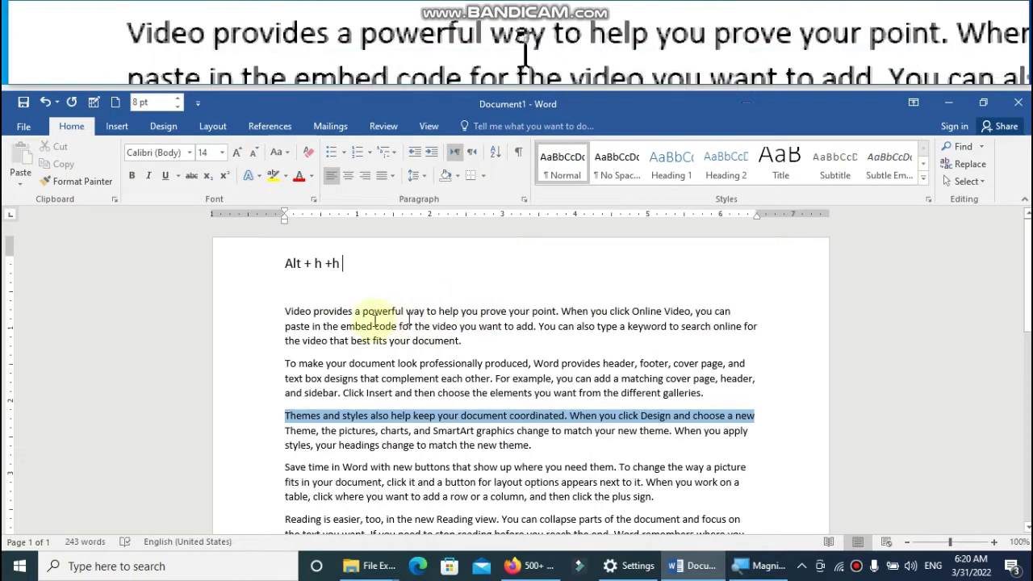
click(282, 309)
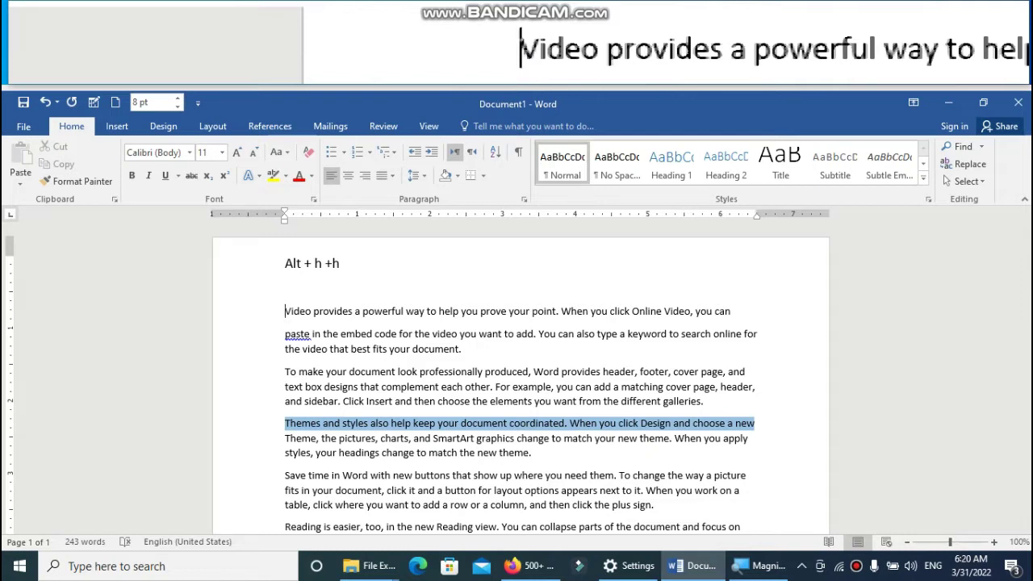
Step: Apply yellow standard shading to the 'Video provides a powerful way' line using Alt+H, H
click(289, 315)
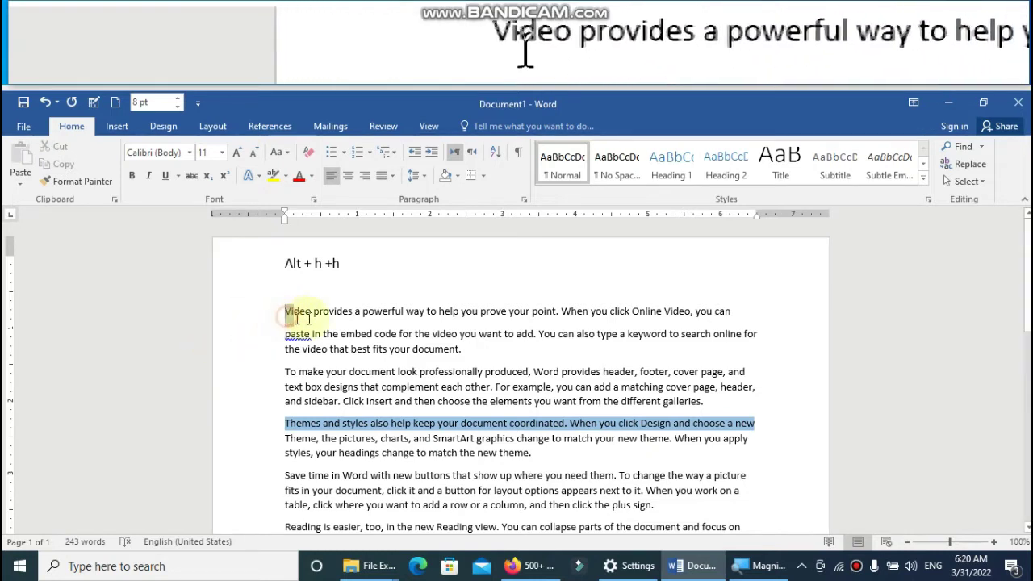
drag(307, 318, 725, 318)
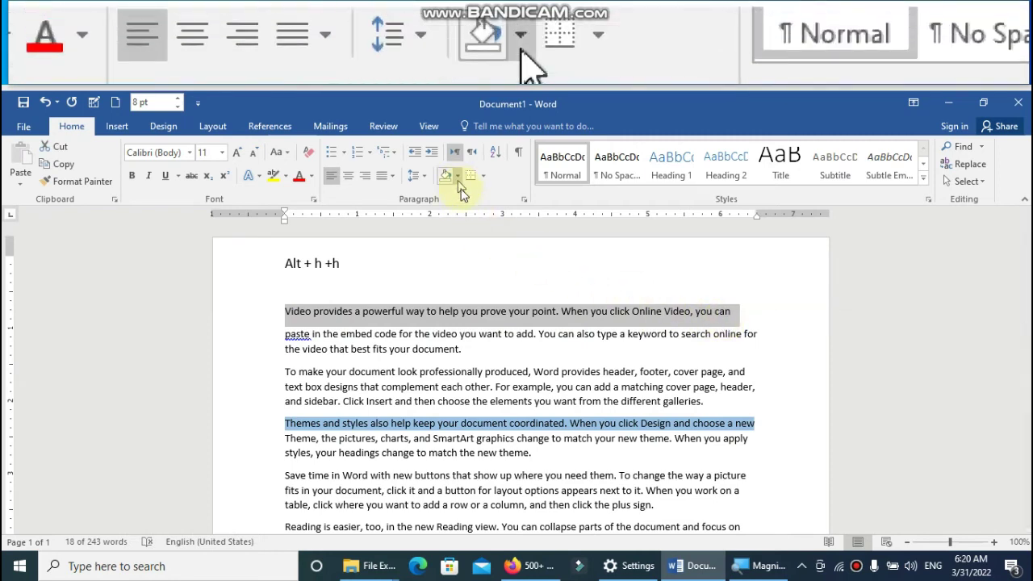
key(alt+h)
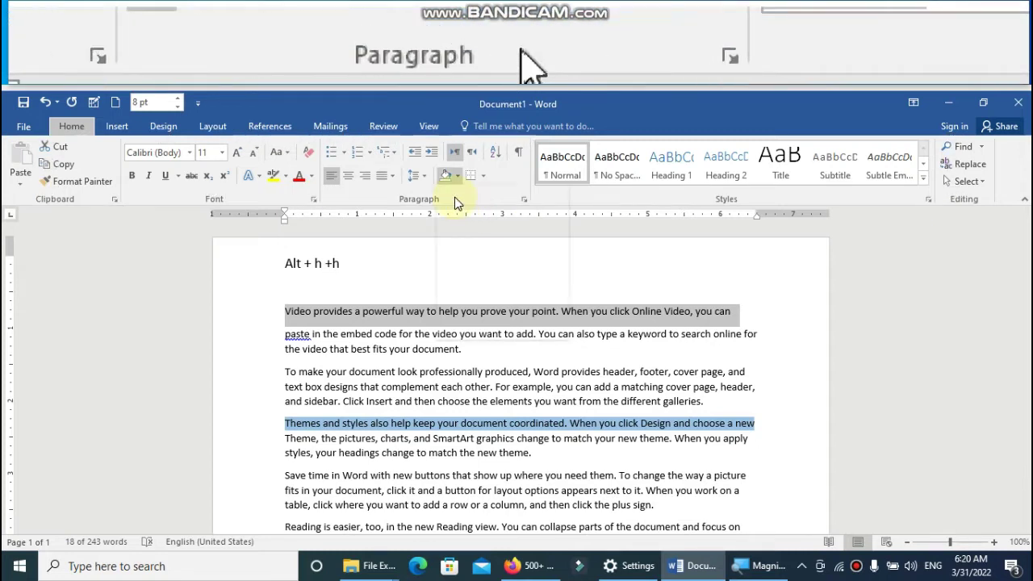
key(h)
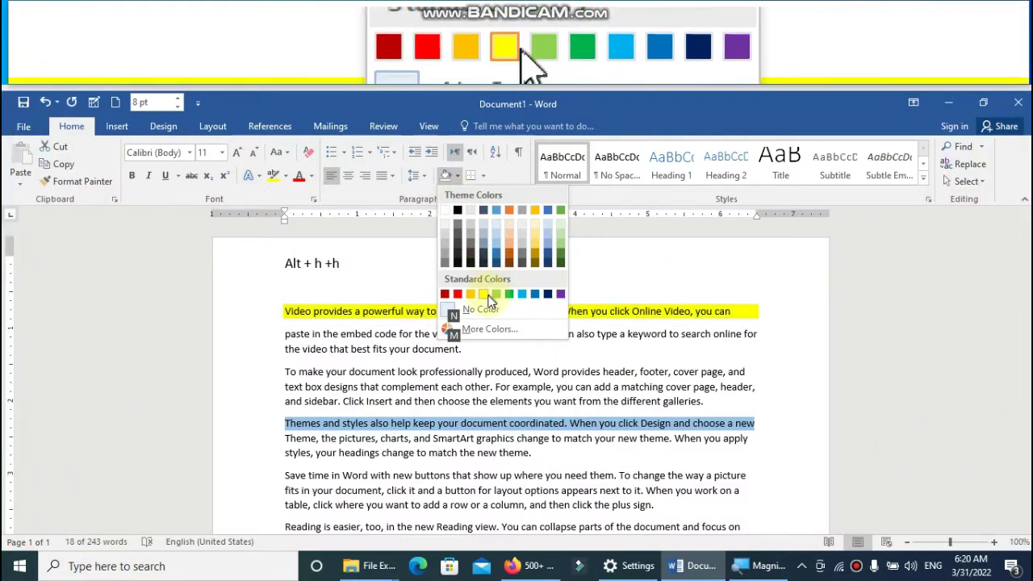
click(486, 295)
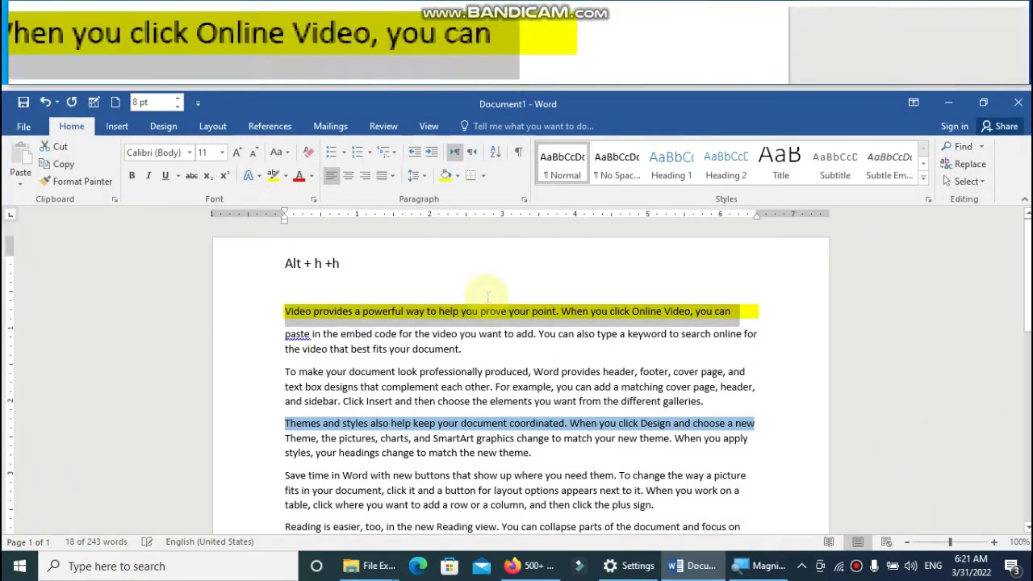
click(459, 358)
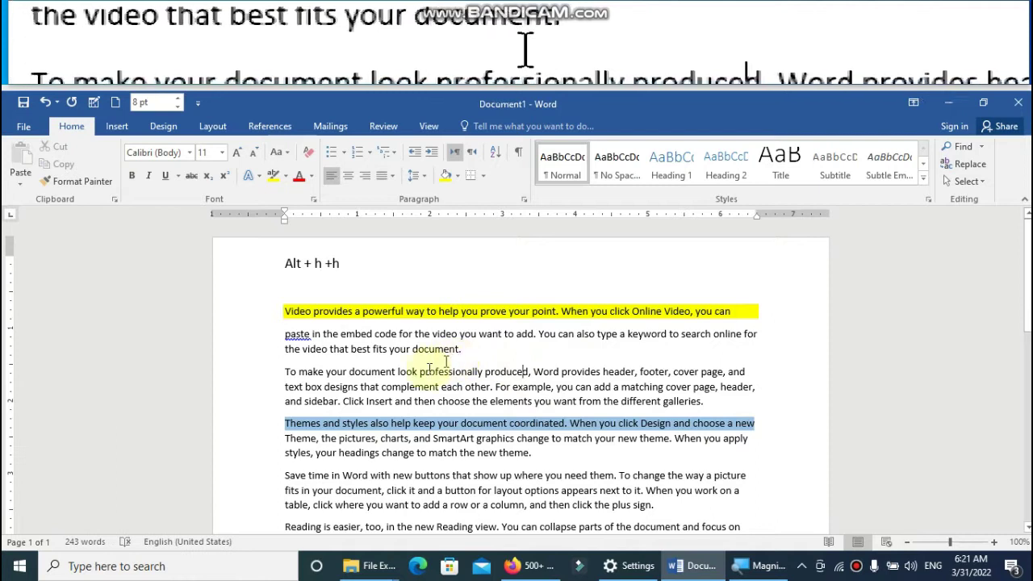
Step: Replace the blue shading on the 'Themes and styles' line with standard green
drag(286, 423, 345, 422)
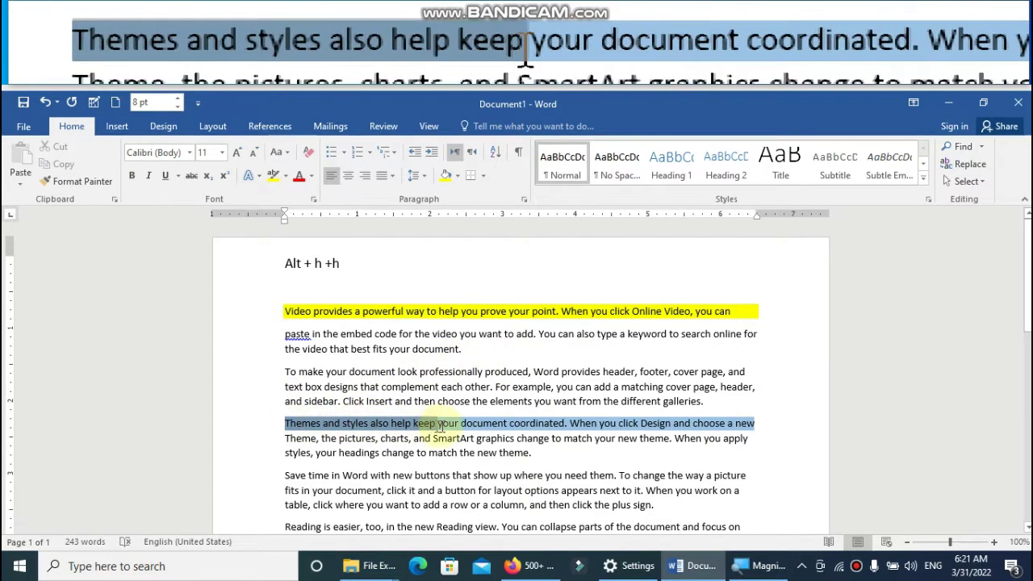
drag(346, 421, 754, 426)
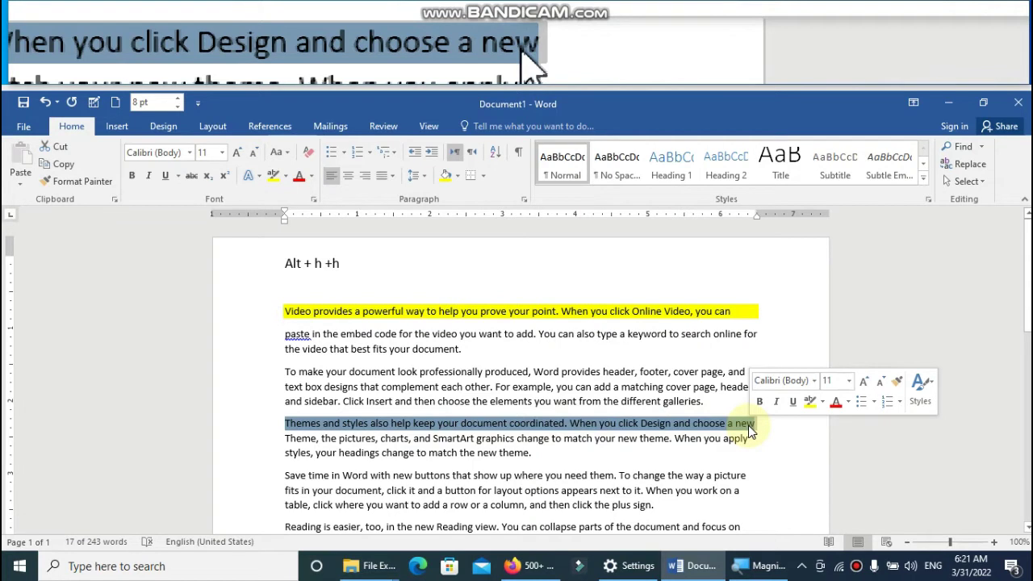
click(458, 176)
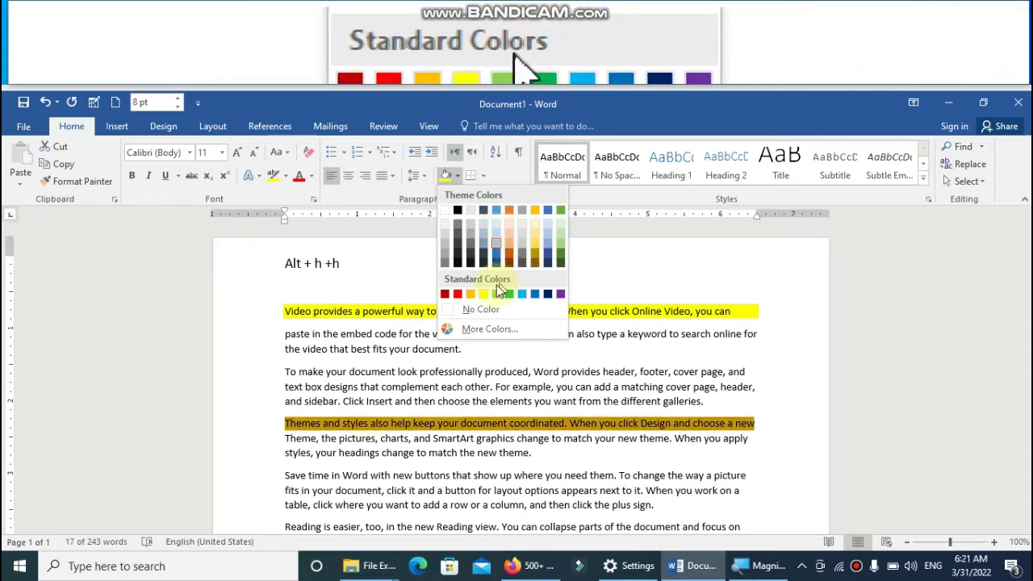
click(495, 293)
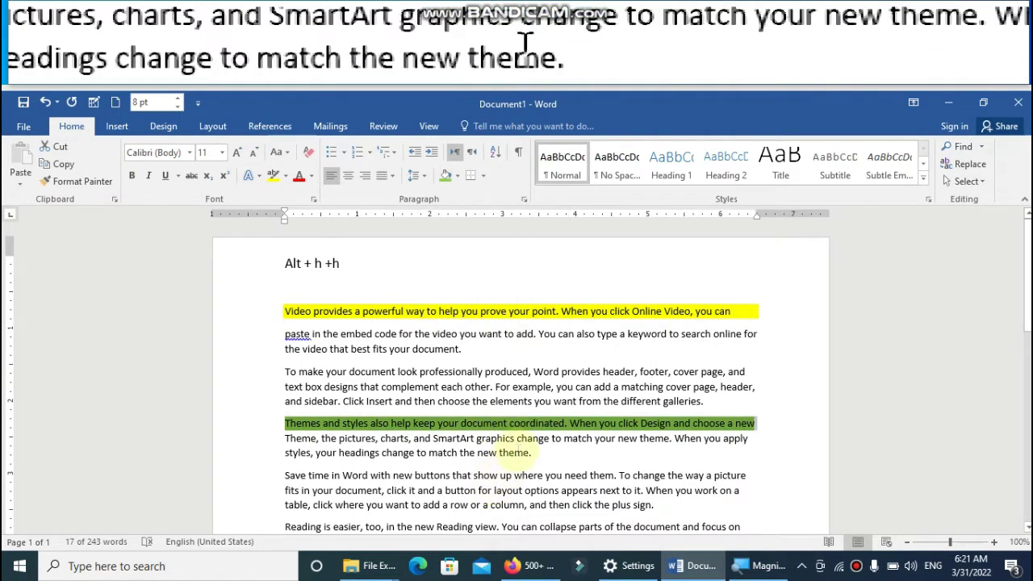
scroll(500, 448, down, 2)
scroll(410, 417, down, 1)
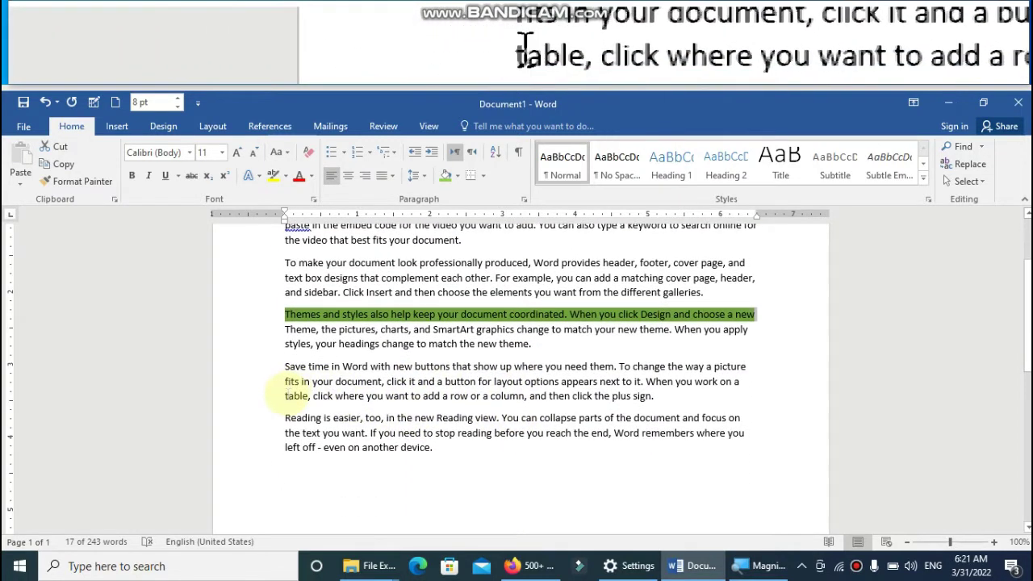
Step: Shade the end of the Save time paragraph green, then undo it
drag(286, 396, 602, 398)
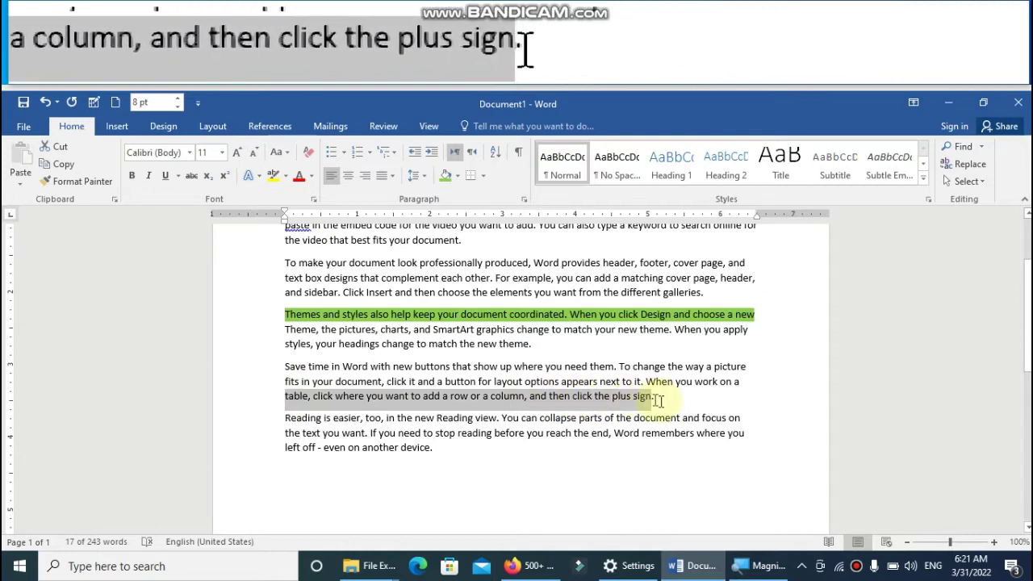
drag(668, 401, 660, 398)
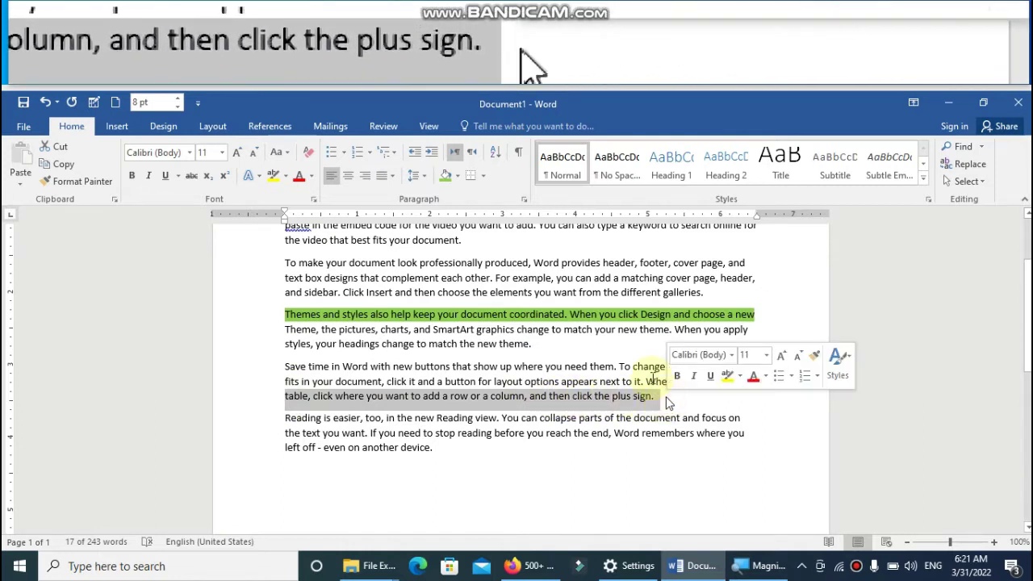
click(444, 177)
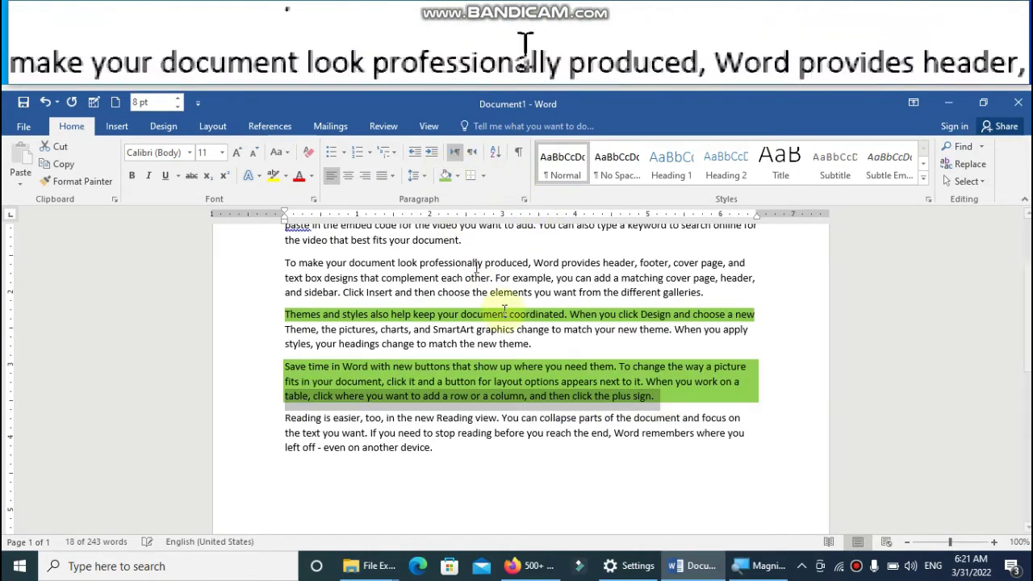
click(595, 428)
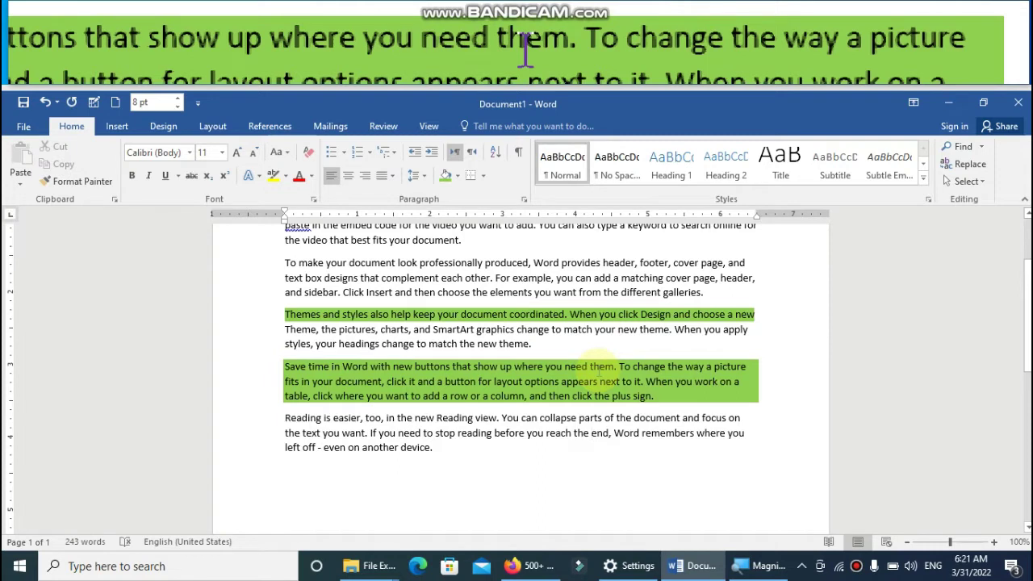
key(ctrl+z)
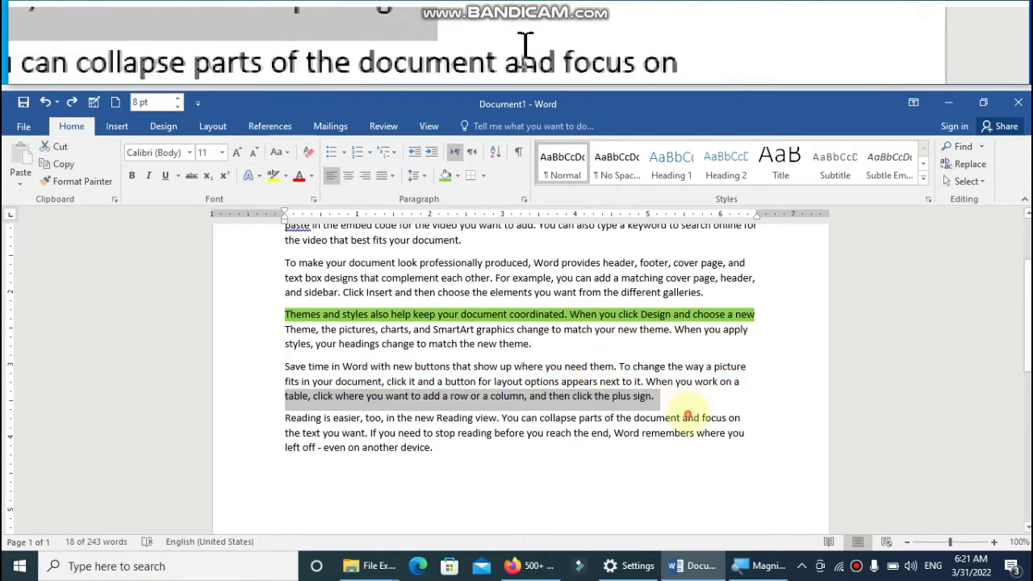
Step: Green-shade only the 'table, click where…plus sign.' line and start a new line below
click(658, 397)
drag(657, 397, 443, 396)
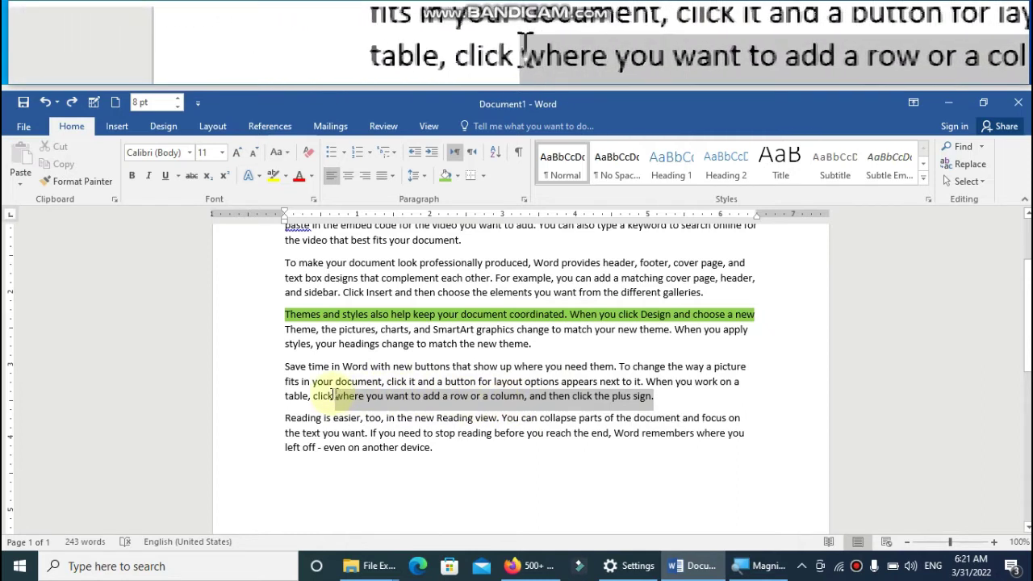
drag(443, 396, 286, 397)
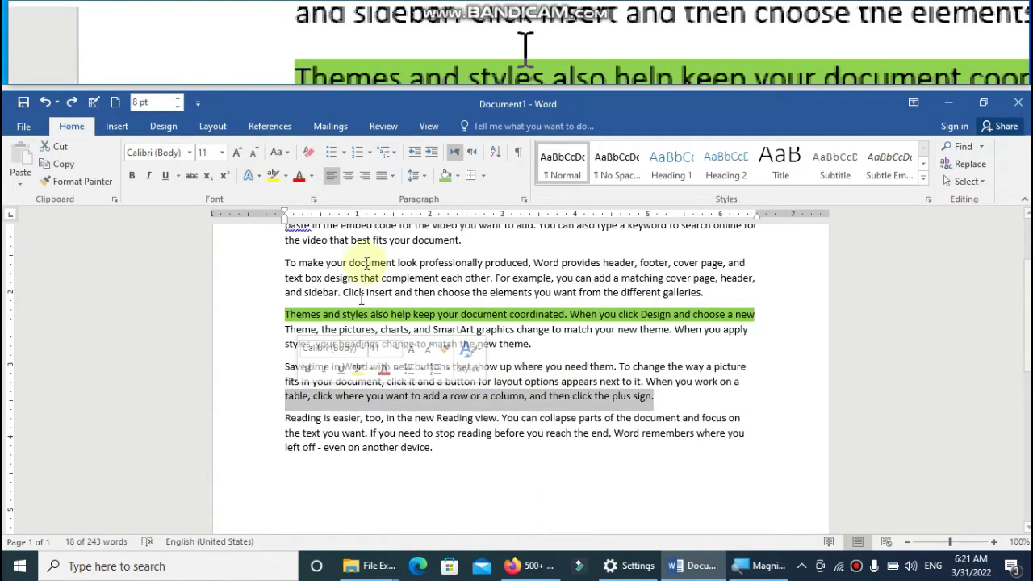
click(450, 182)
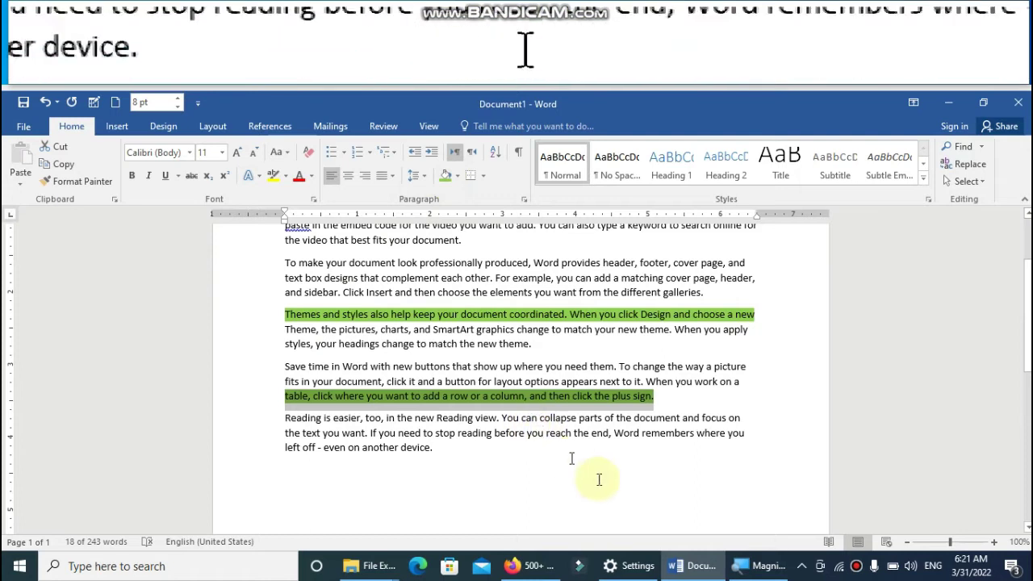
click(675, 433)
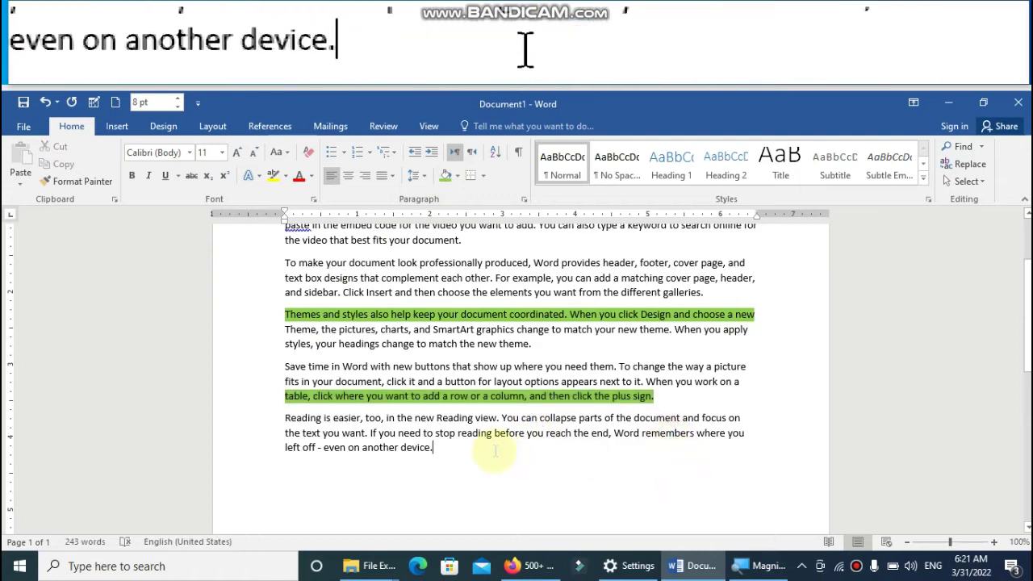
key(Return)
key(Return)
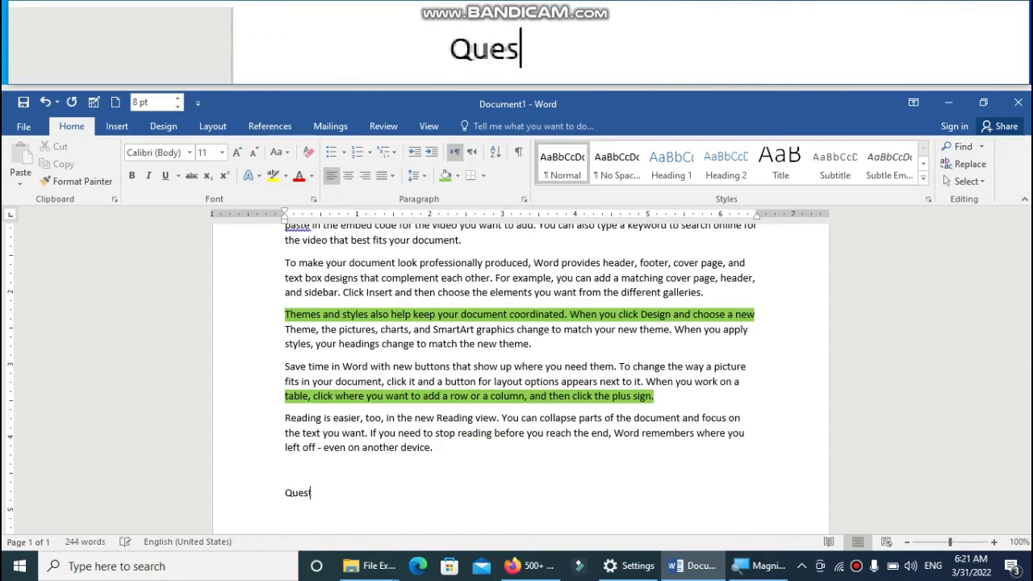
text(Question no)
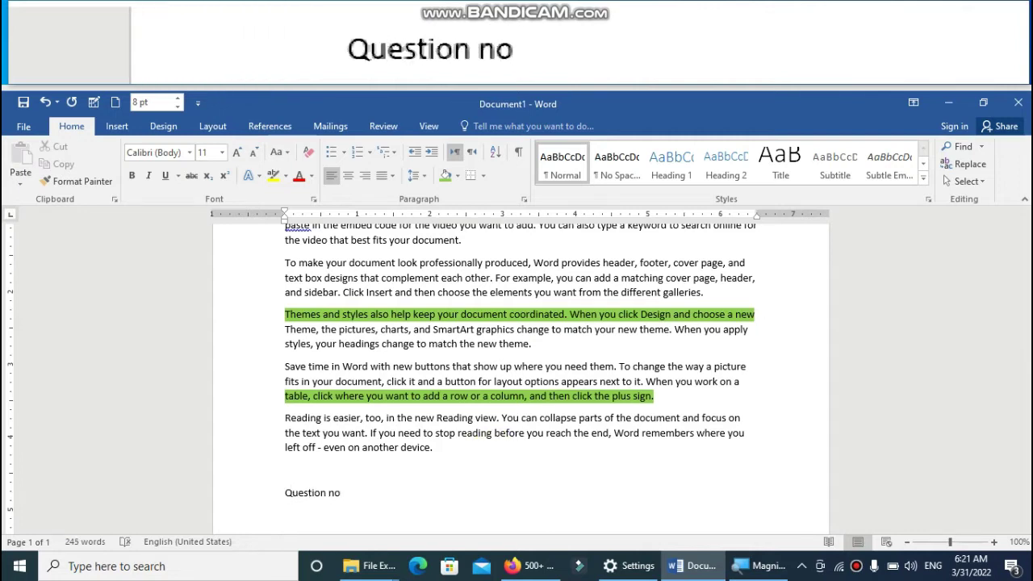
Step: Apply full-width green shading to the 'Question no' line
key(Return)
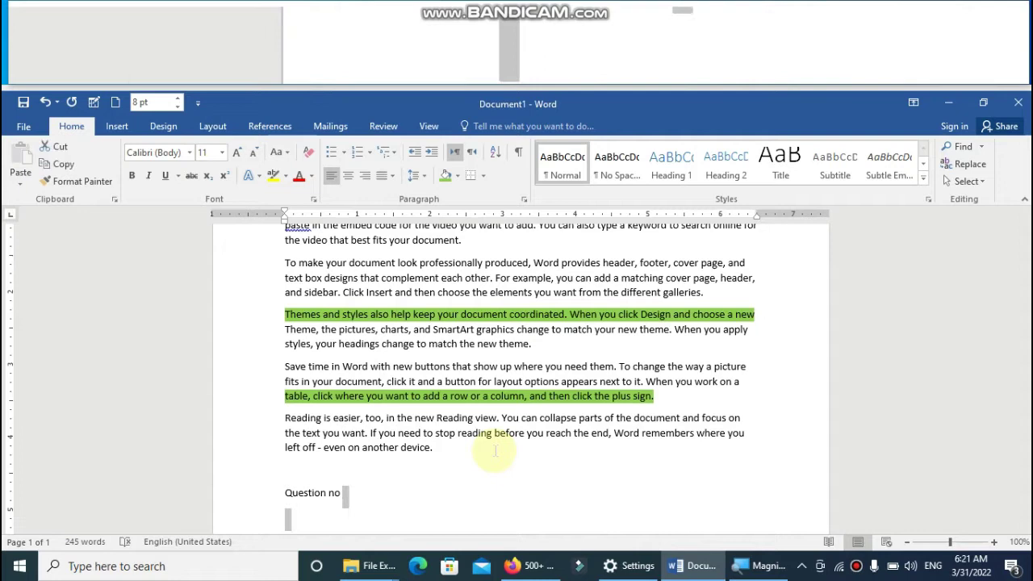
click(284, 498)
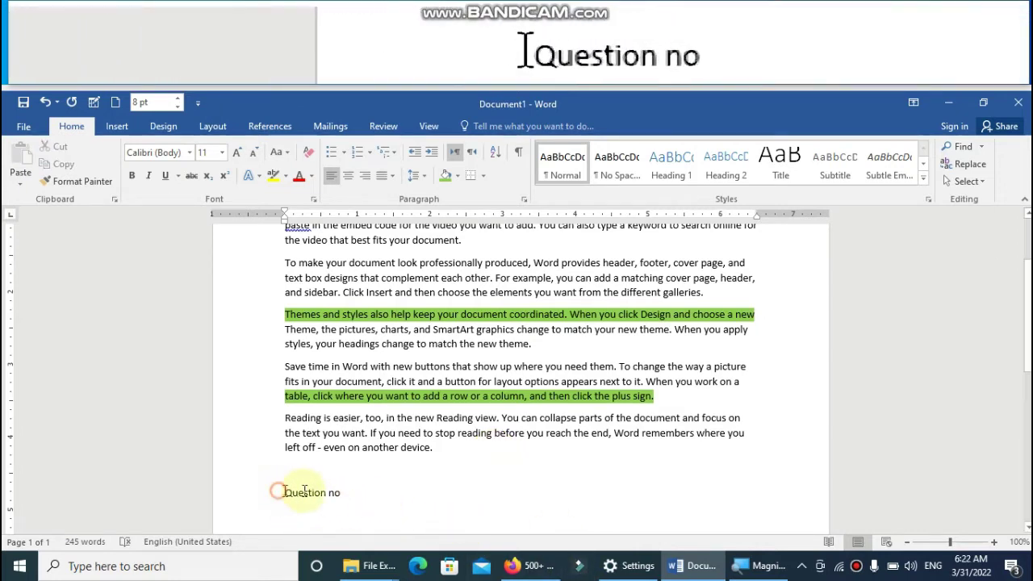
drag(305, 490, 343, 492)
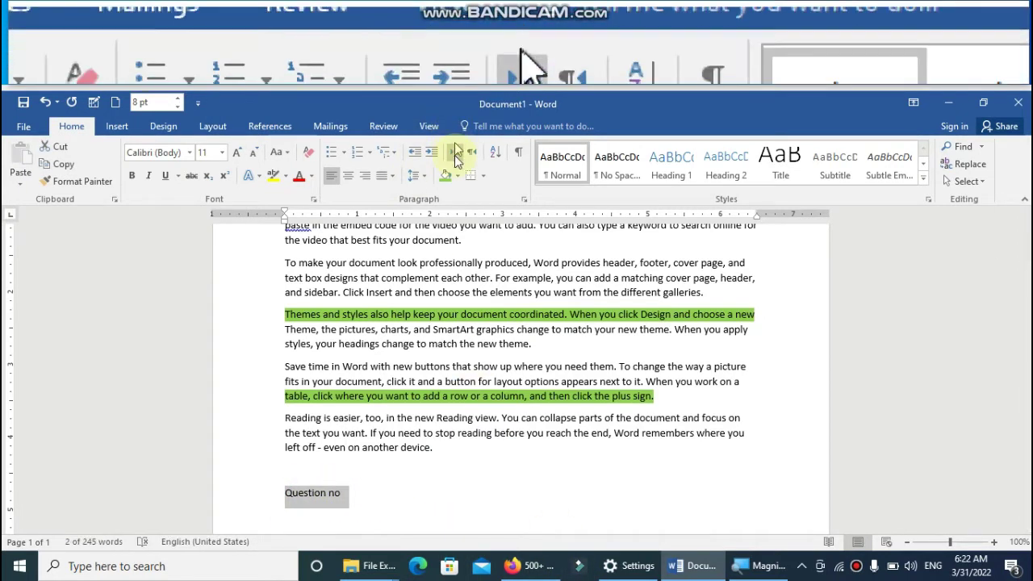
click(444, 175)
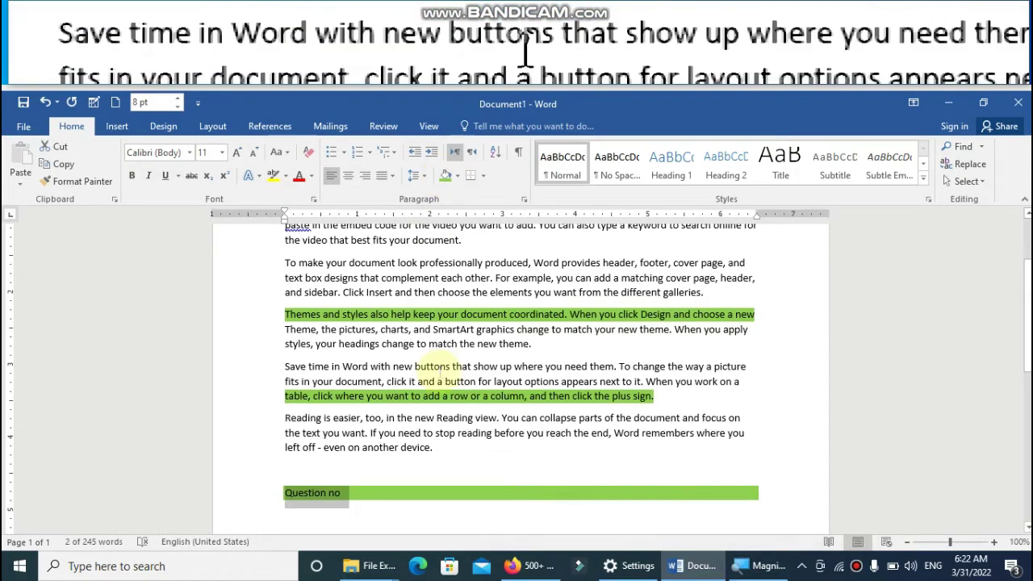
click(414, 492)
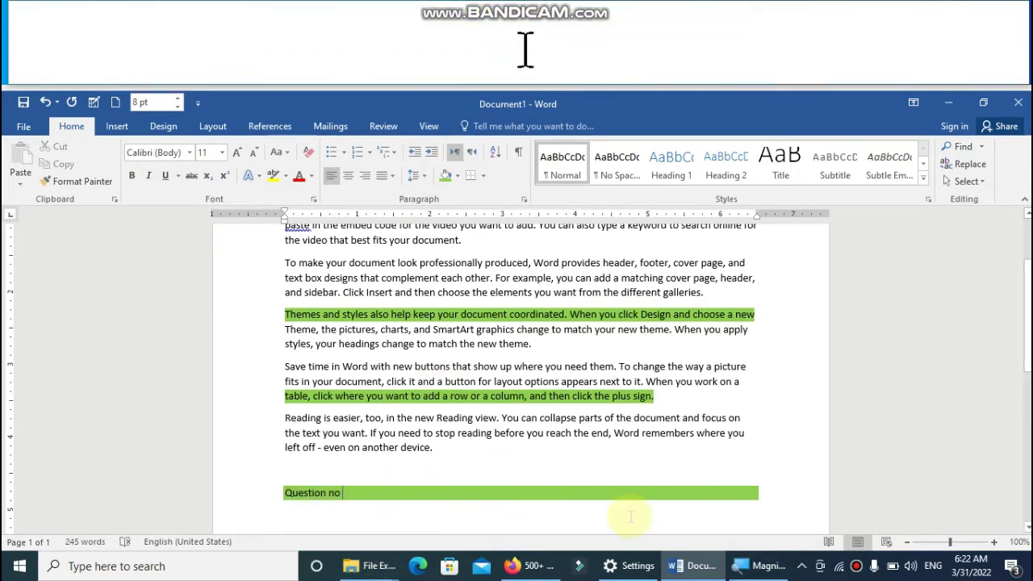
scroll(634, 512, up, 1)
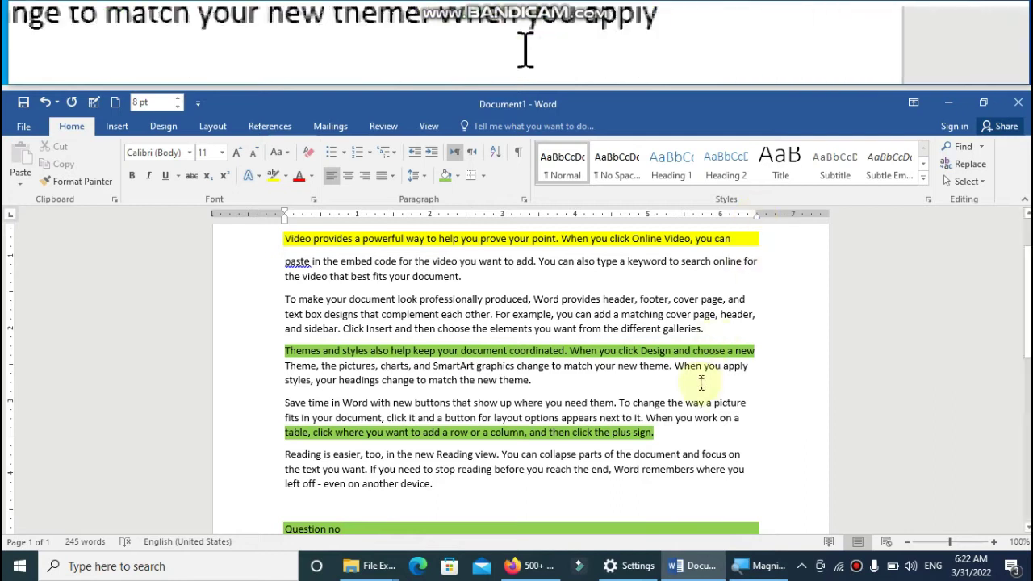
scroll(721, 484, down, 1)
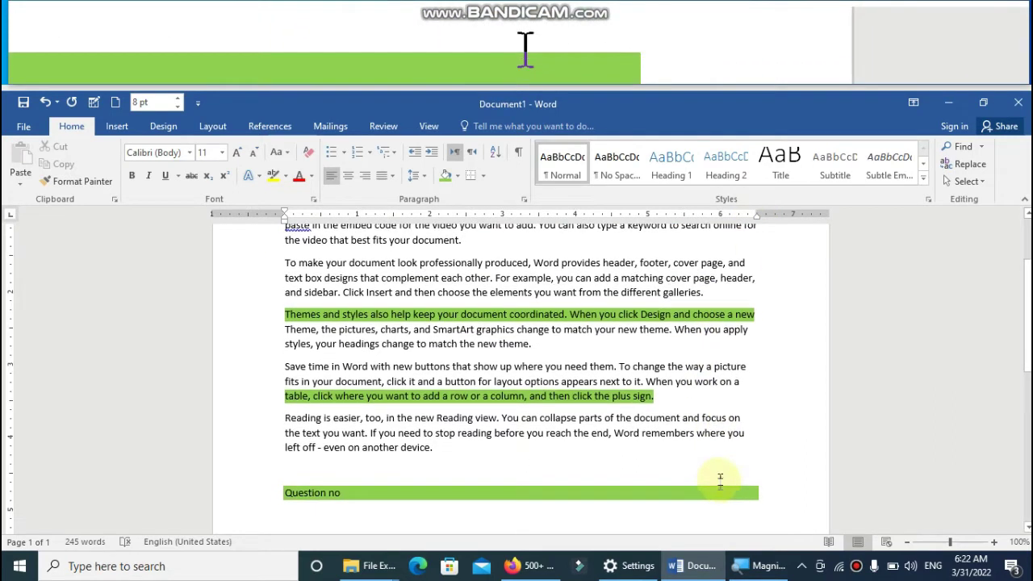
scroll(565, 435, up, 3)
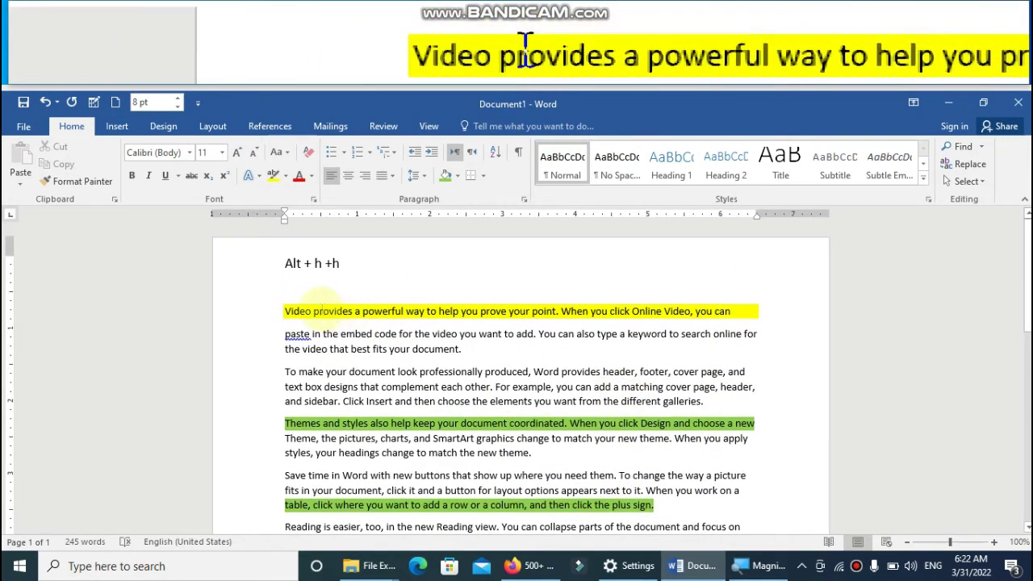
Step: Select 'Video provides a powerful' and open the print preview with Ctrl+P
drag(314, 312, 366, 312)
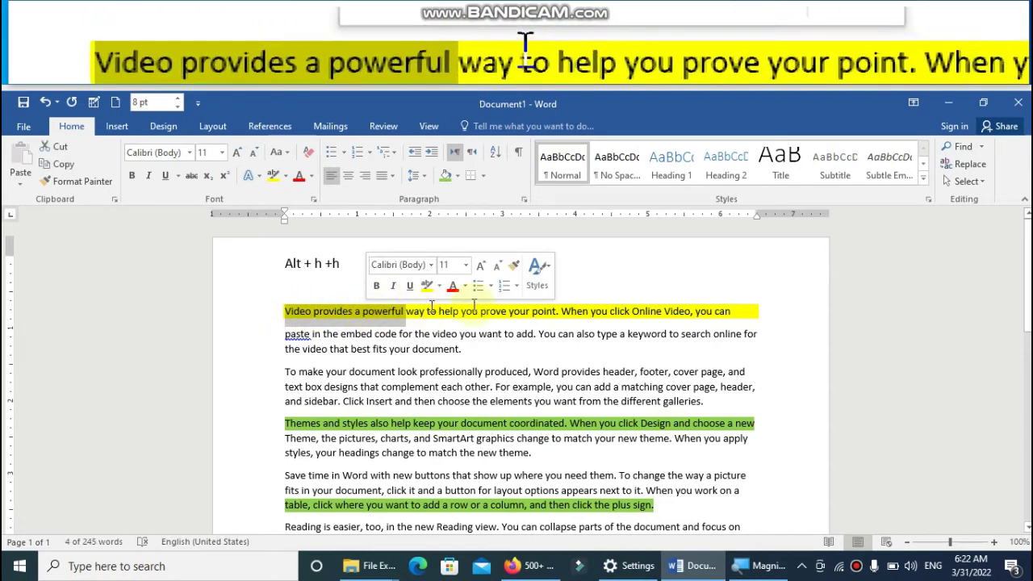
scroll(544, 356, down, 1)
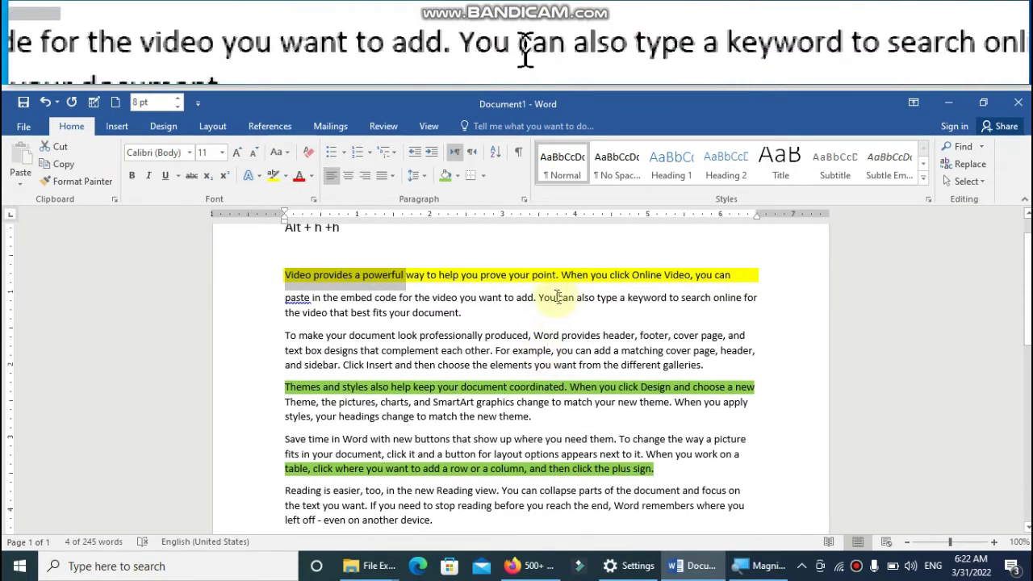
key(ctrl+p)
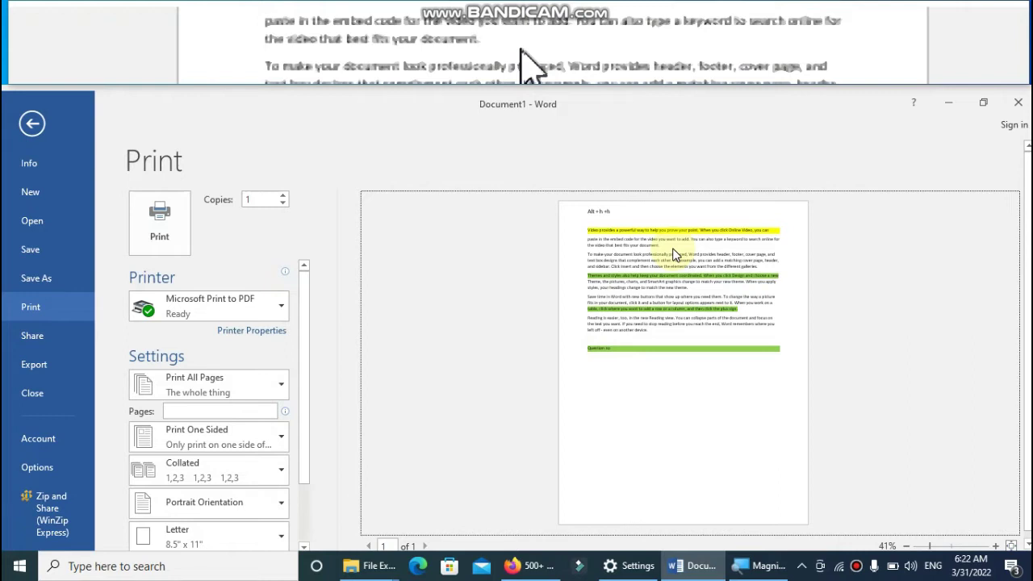
Step: Close the print preview with Esc and return to the document
key(Escape)
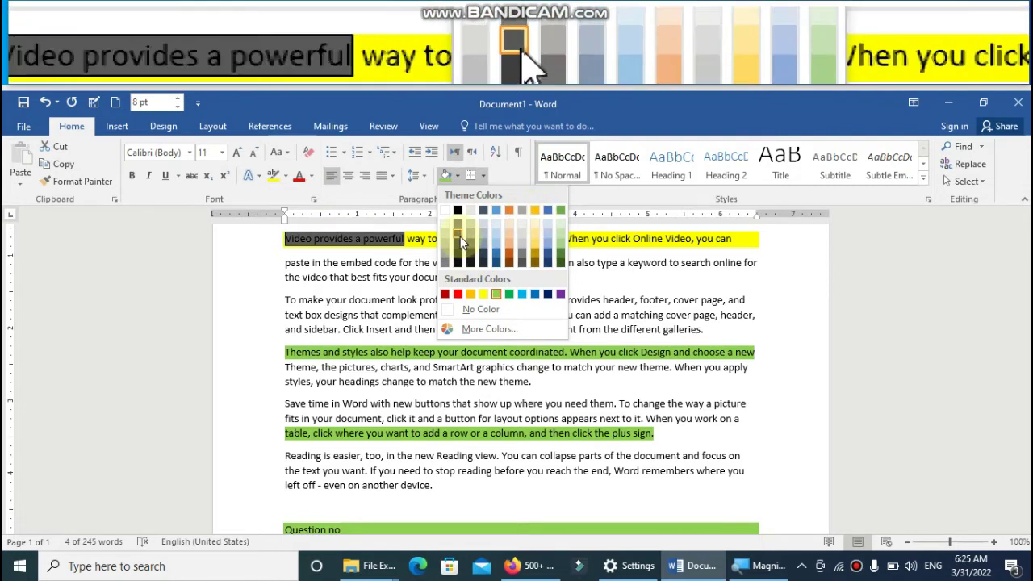
Step: Try cyan, blue, lavender and pink swatches in the Colors dialog's Standard palette
click(487, 331)
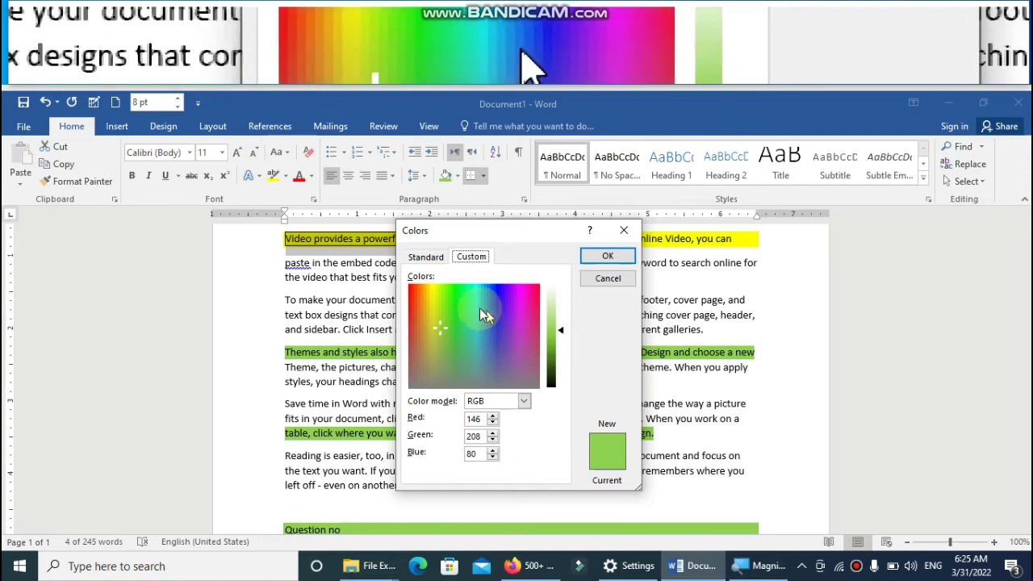
click(426, 257)
click(467, 311)
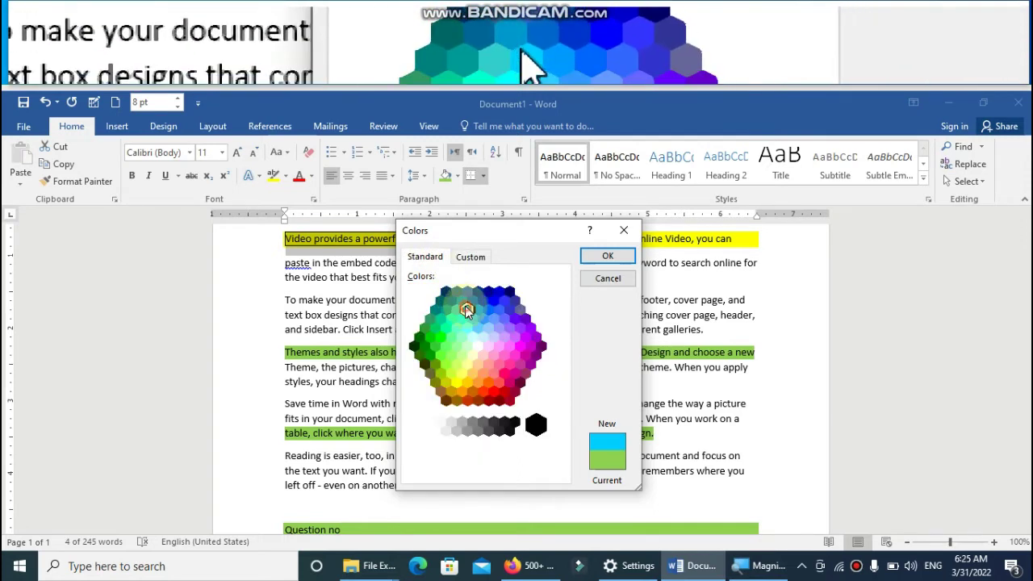
click(480, 301)
click(503, 339)
click(489, 364)
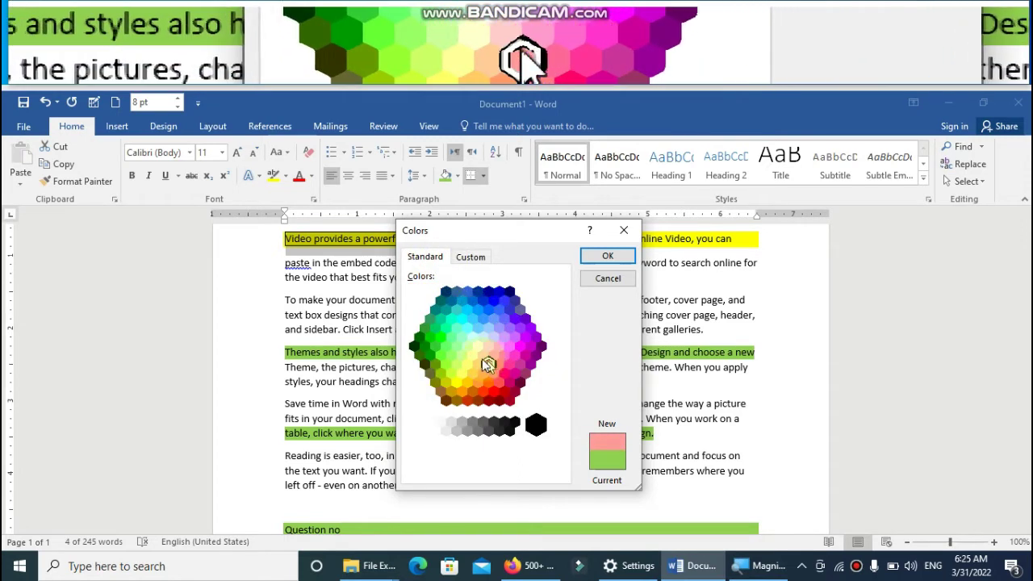
click(483, 320)
click(488, 312)
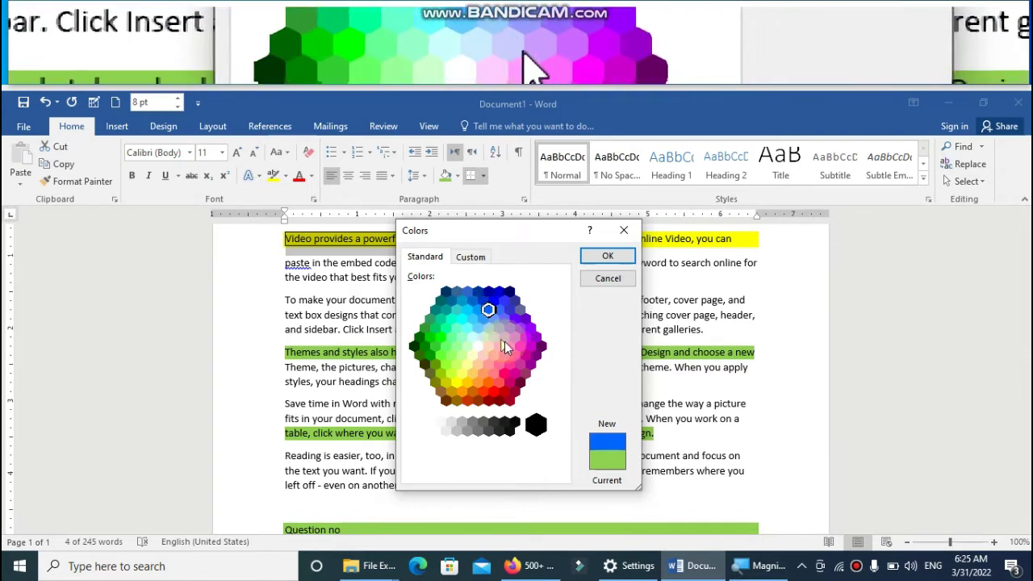
click(509, 346)
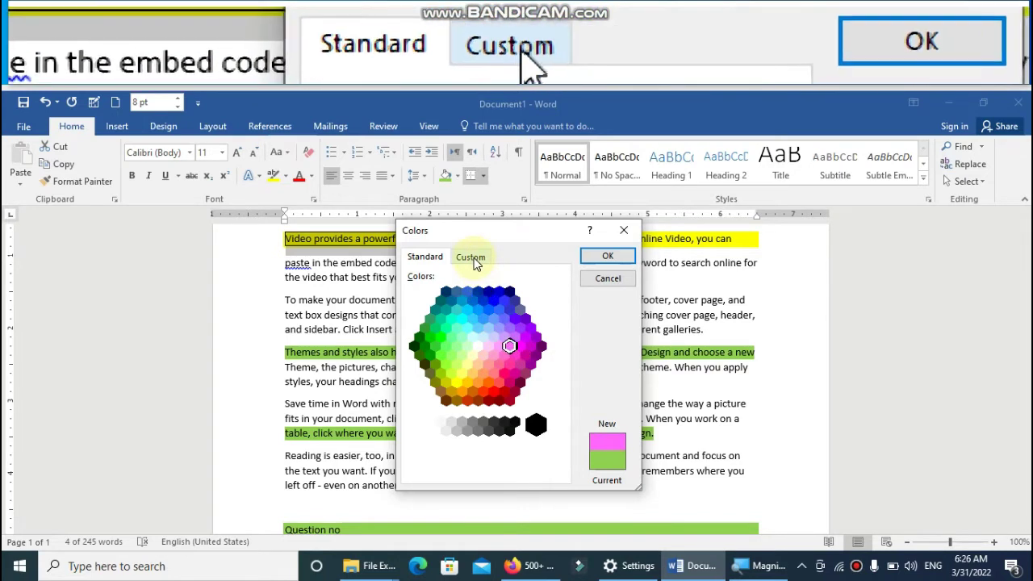
Step: Mix a custom magenta of Red 255, Green 21, Blue 255 and confirm it
click(472, 257)
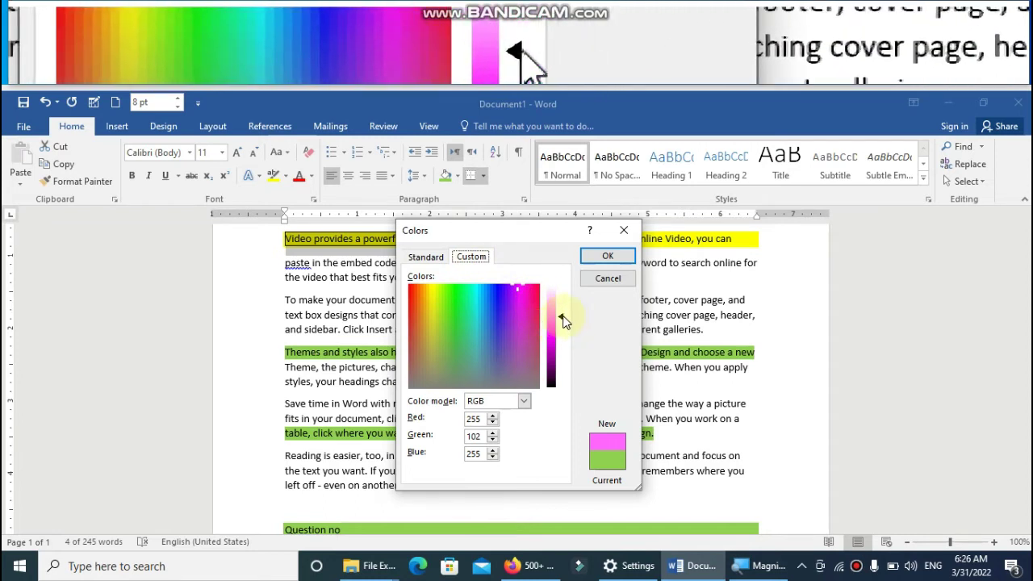
click(563, 317)
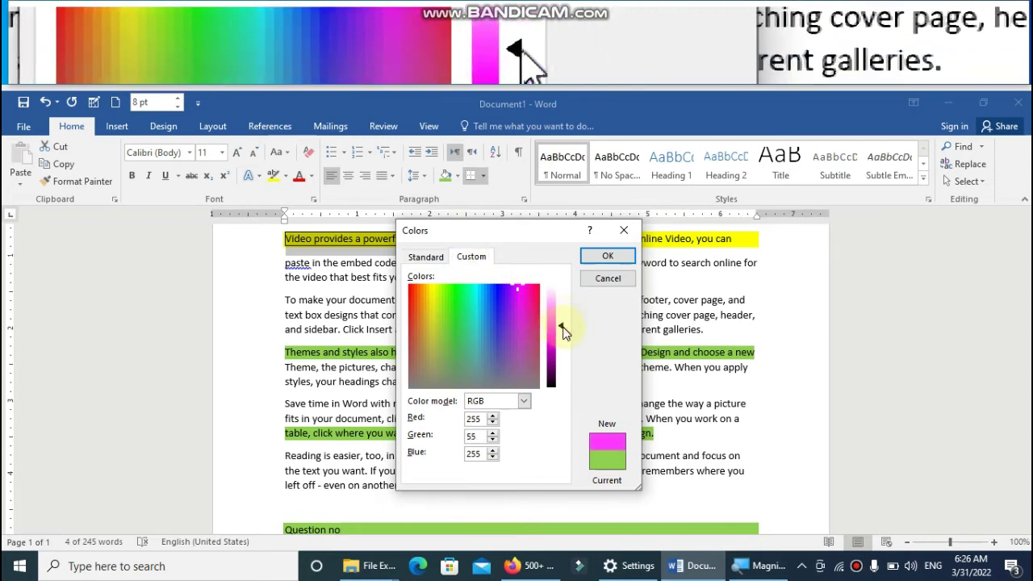
drag(563, 317, 565, 339)
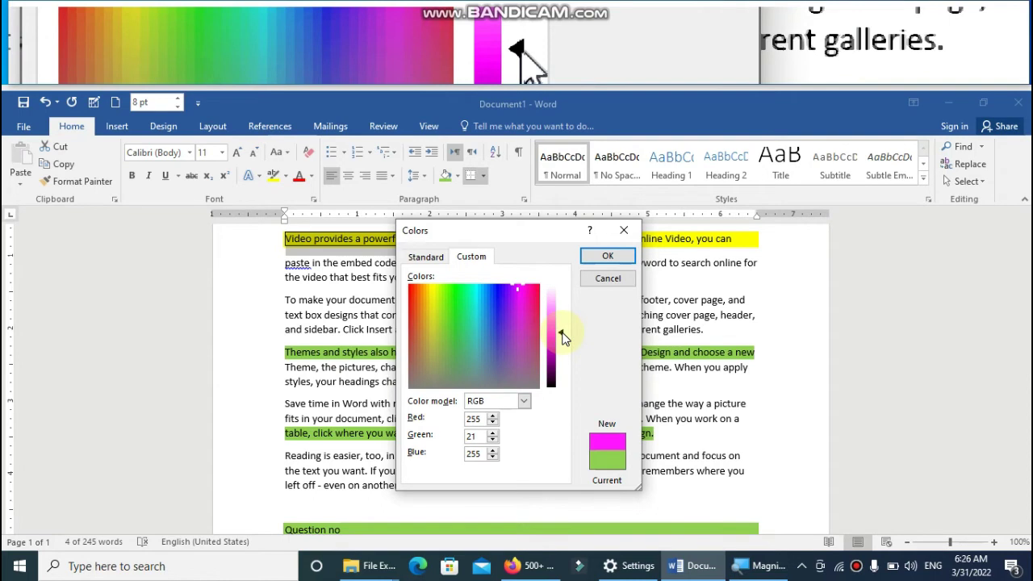
click(607, 257)
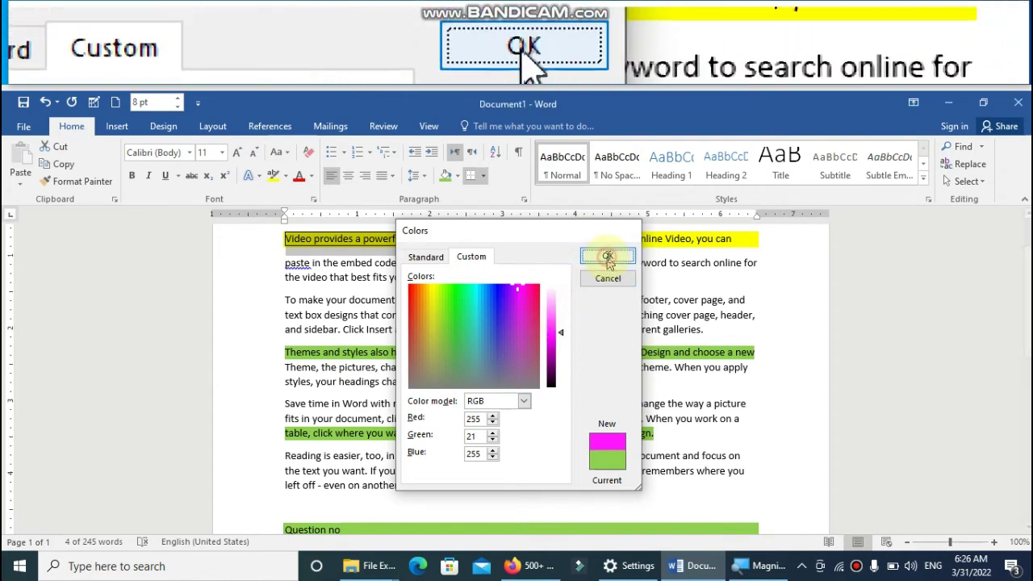
Step: Lighten the first paragraph's shading from magenta to pale pink via More Colors
click(402, 239)
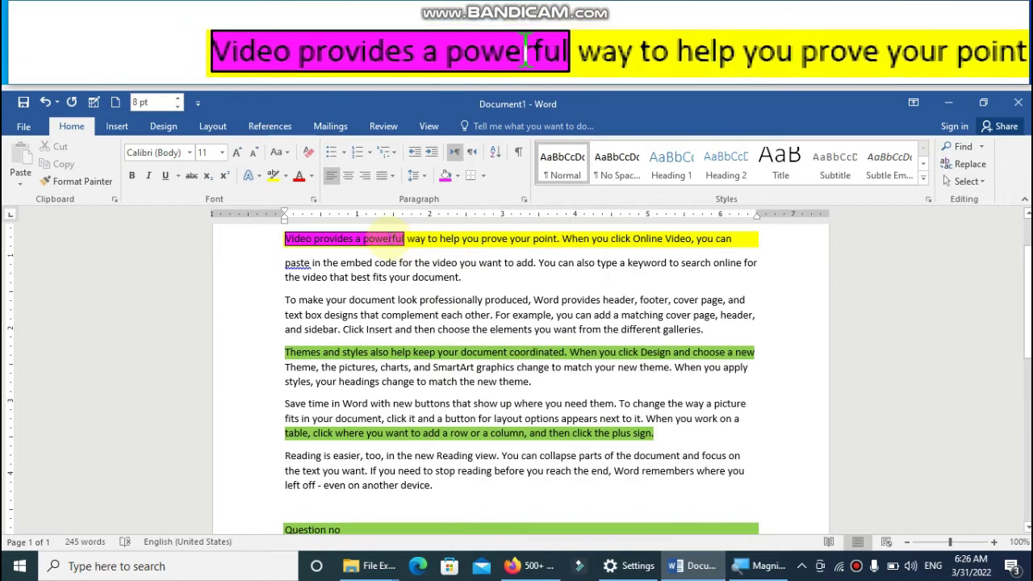
drag(404, 239, 286, 239)
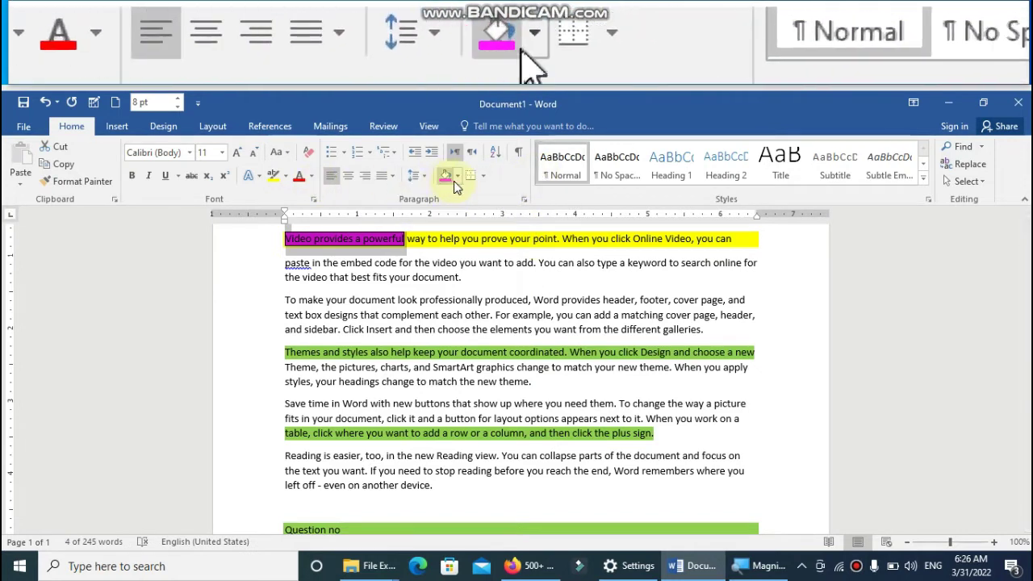
click(455, 179)
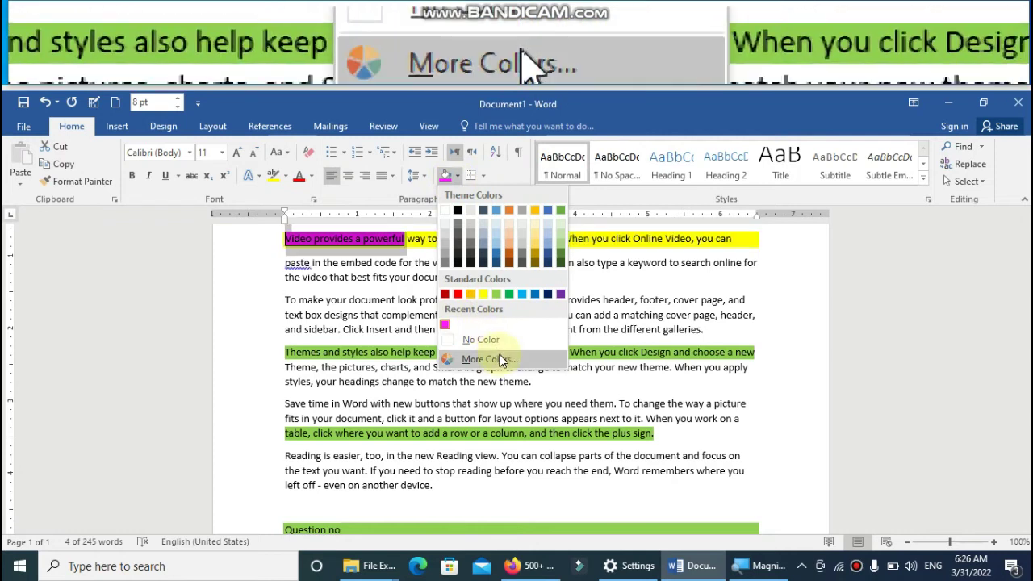
click(501, 360)
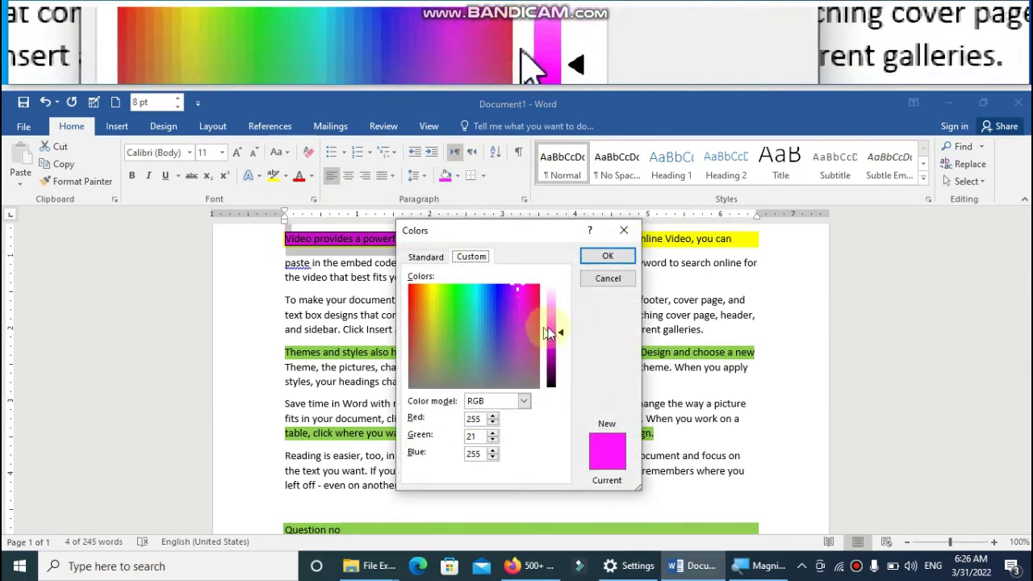
mouse_move(548, 333)
mouse_down()
mouse_move(564, 322)
mouse_move(564, 302)
mouse_up()
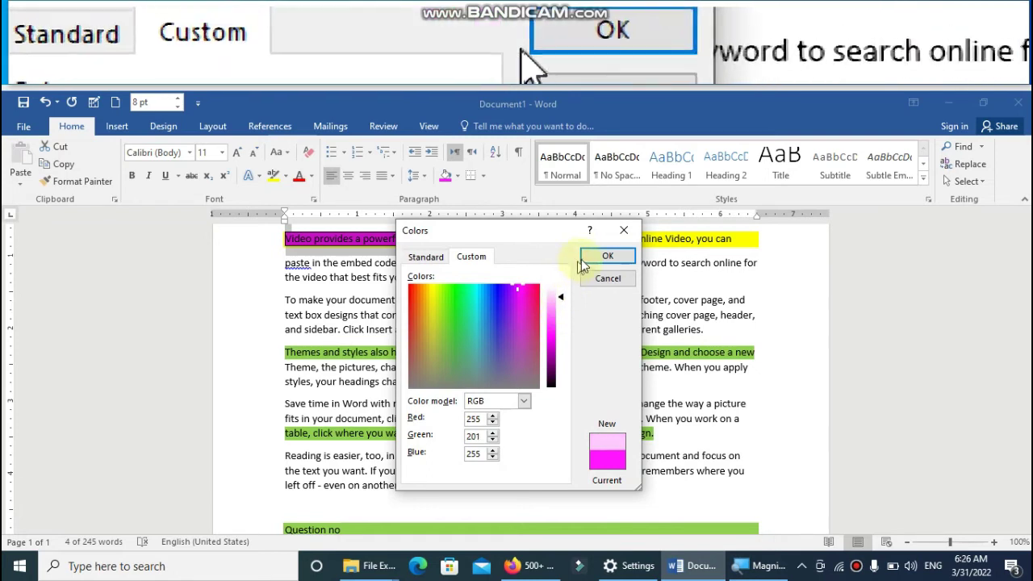
click(608, 256)
Step: Select and deselect the word 'powerful' in the first line to inspect the shading
click(451, 240)
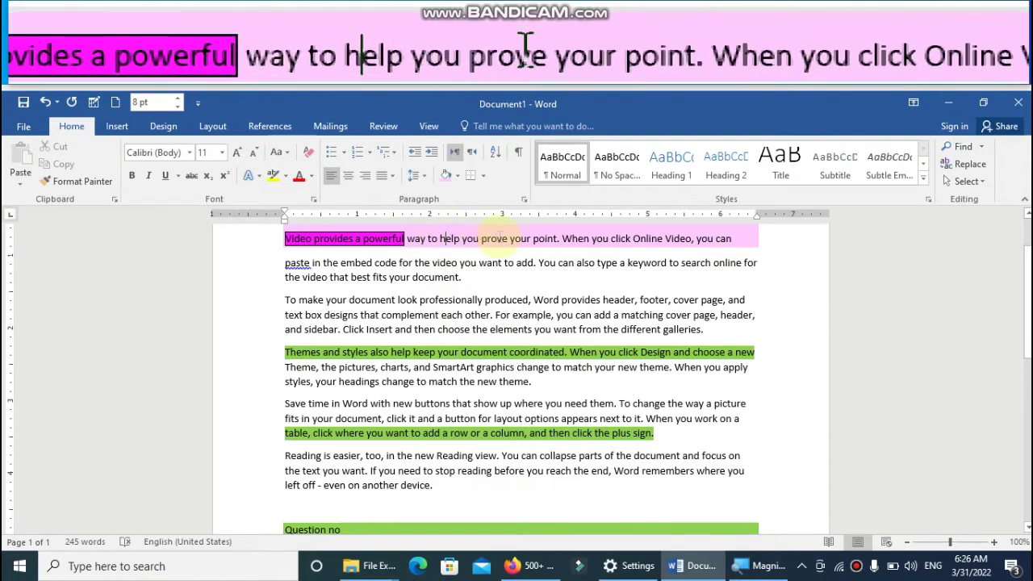
drag(404, 239, 286, 239)
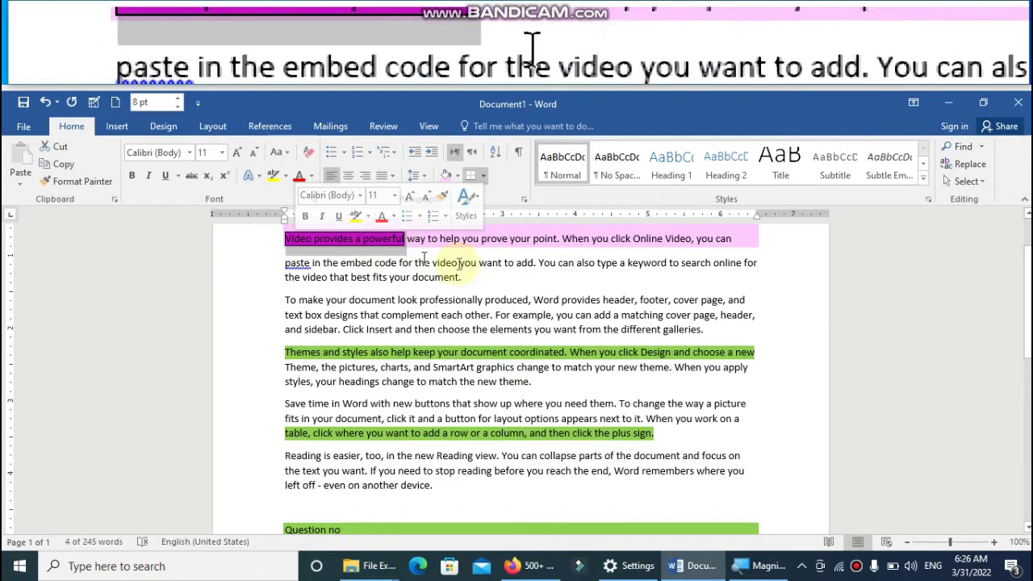
click(480, 238)
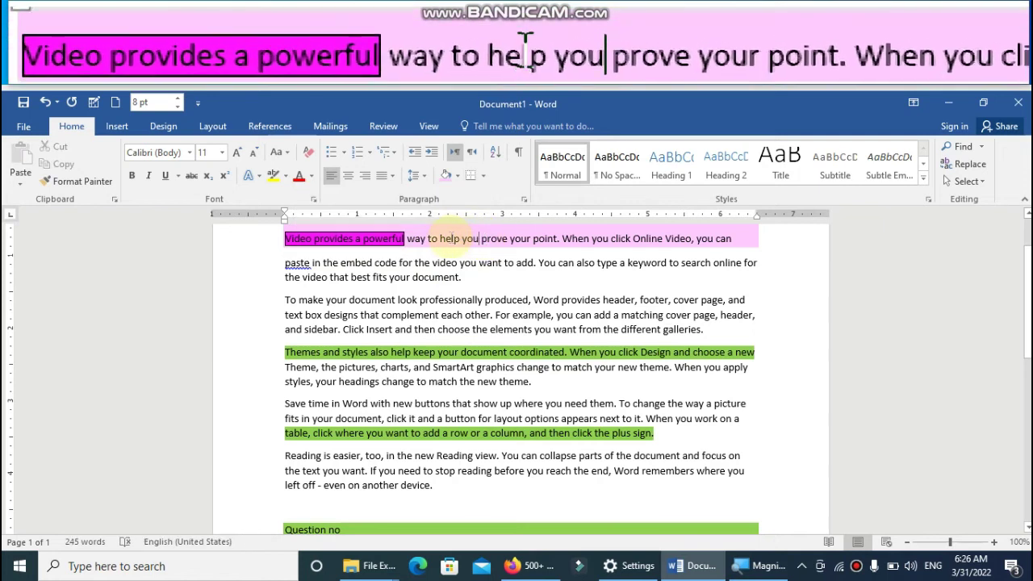
click(414, 238)
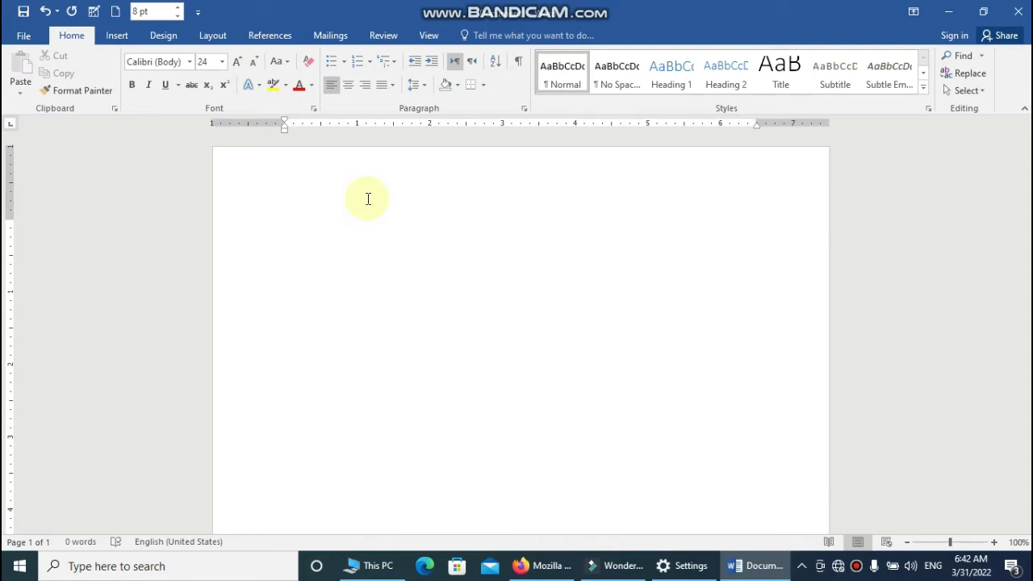
Step: Make the new page's paragraph right-to-left and type 'pakistan is our cu'
click(472, 65)
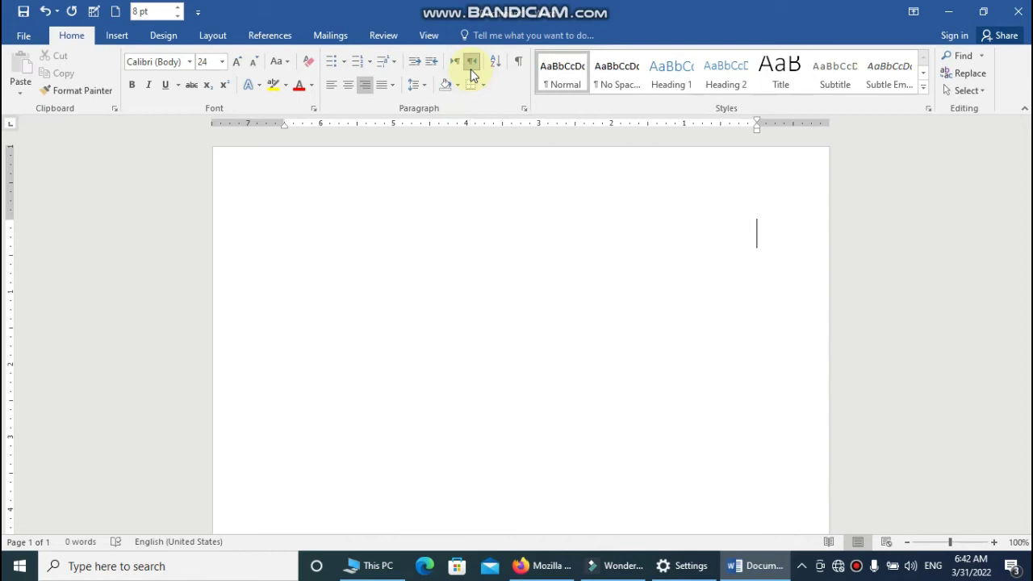
key(alt+h)
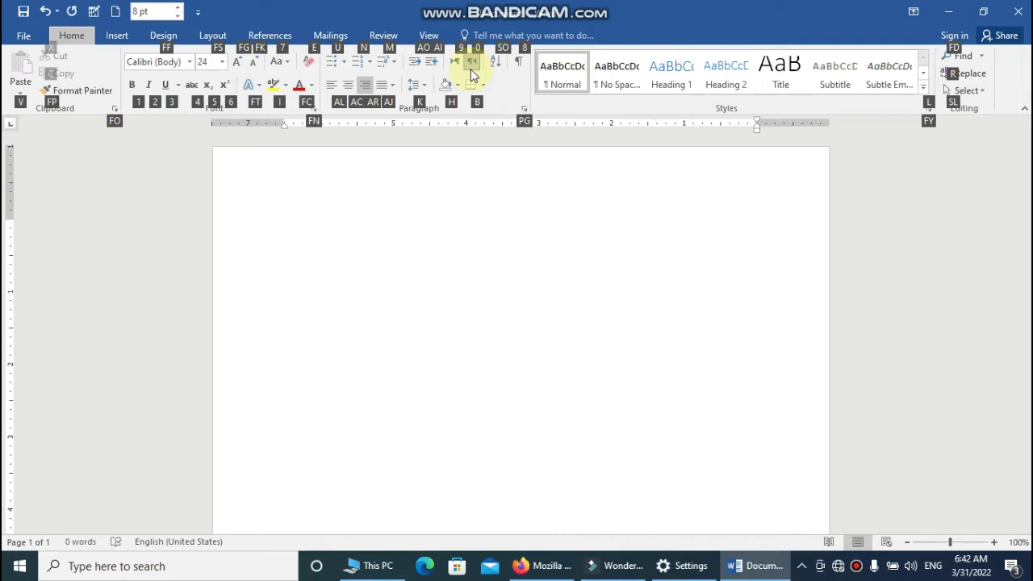
key(9)
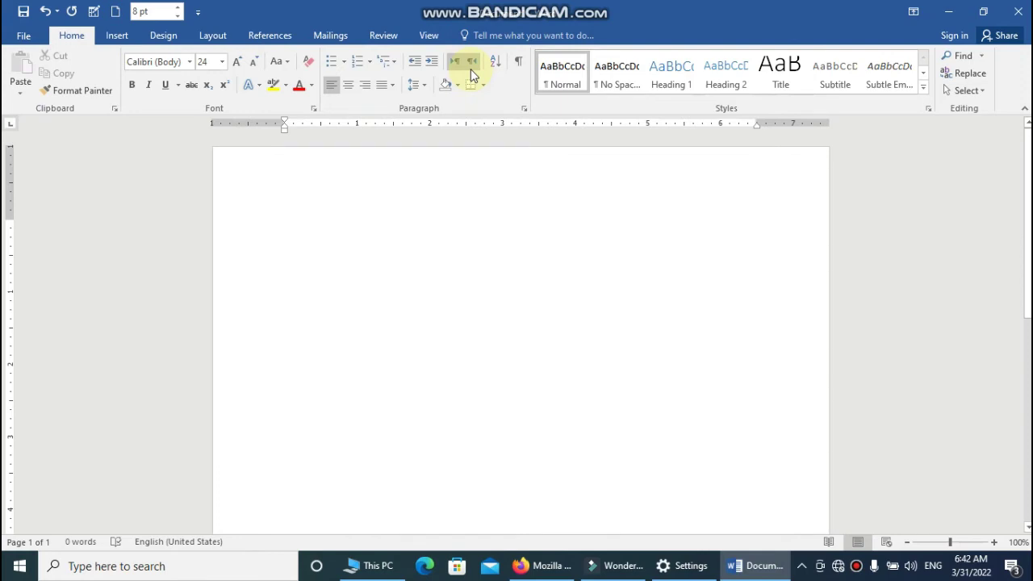
key(alt+h)
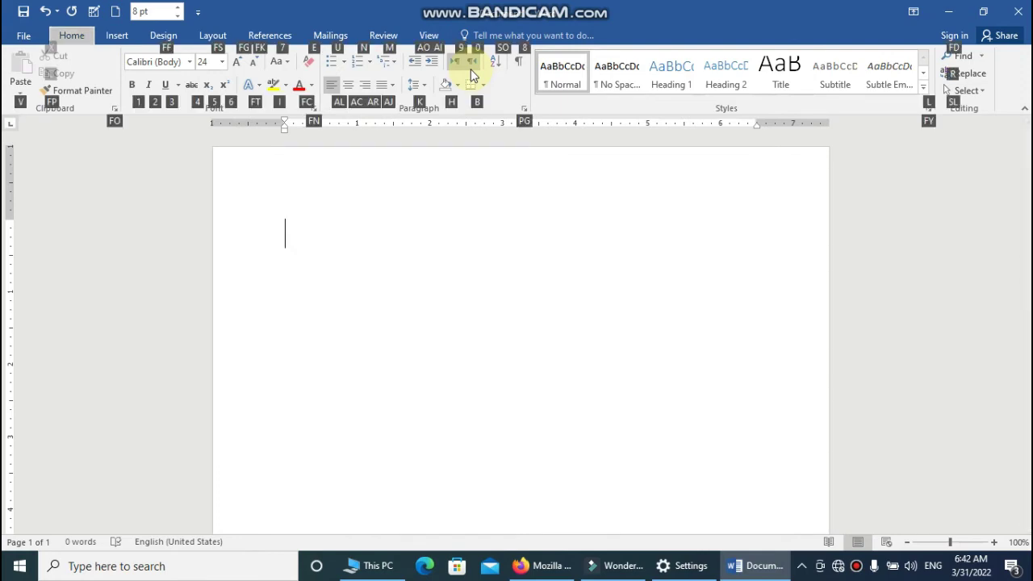
key(0)
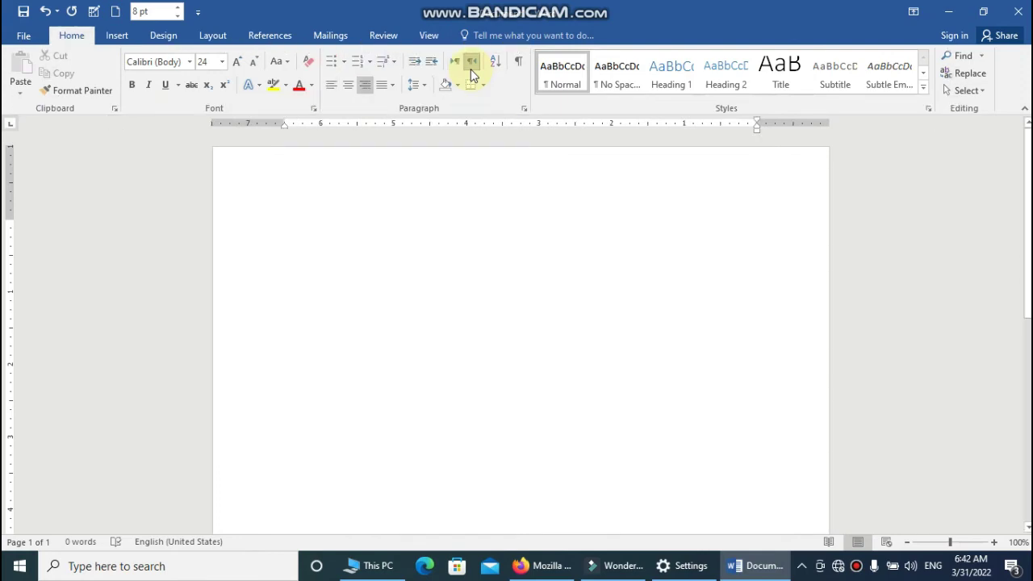
text(pakistan is our cu)
Step: Complete the line as 'Pakistan is our country. We live in this country.' and make the next line left-to-right
key(BackSpace)
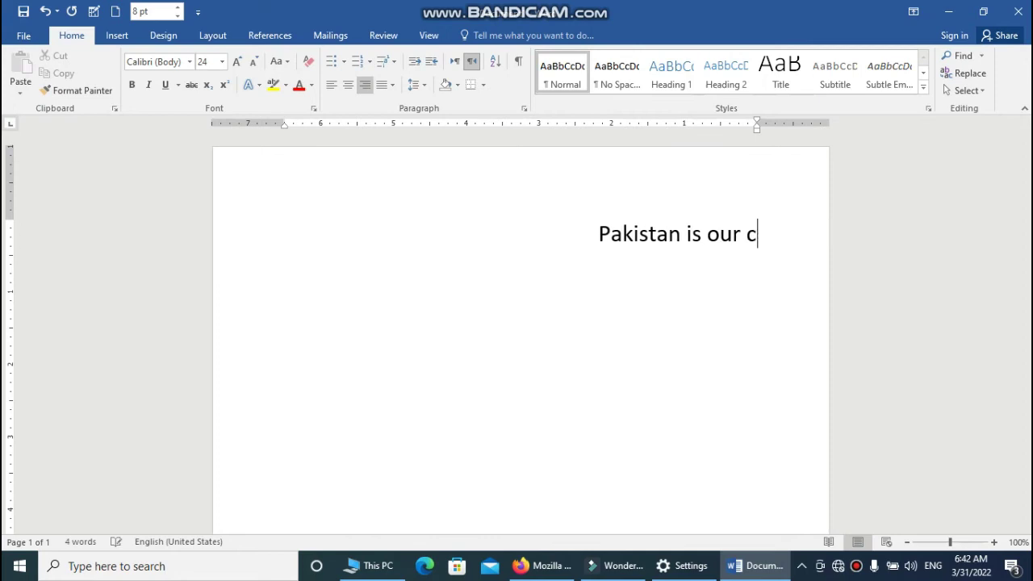
text(ountry. we live in this country.)
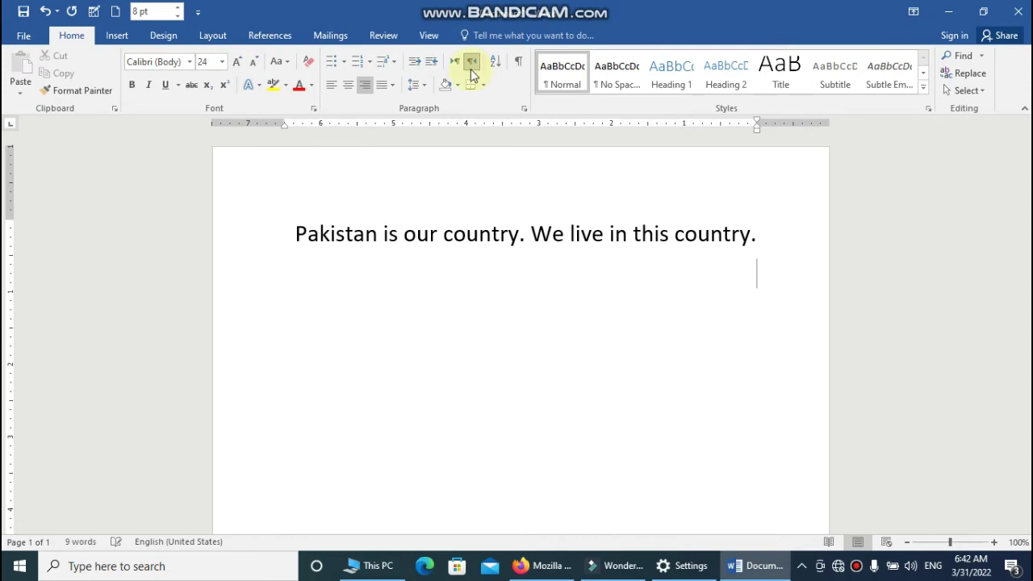
key(ctrl+shift)
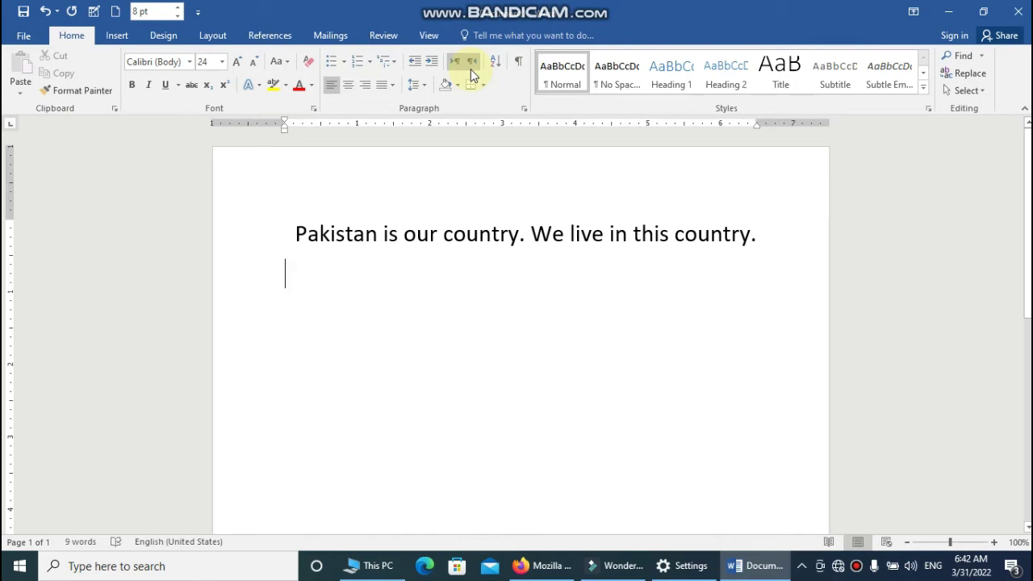
Step: Type 'Computer is very important' and 'It is modern technology of this century.' on separate lines, leaving an empty line below
text(compute)
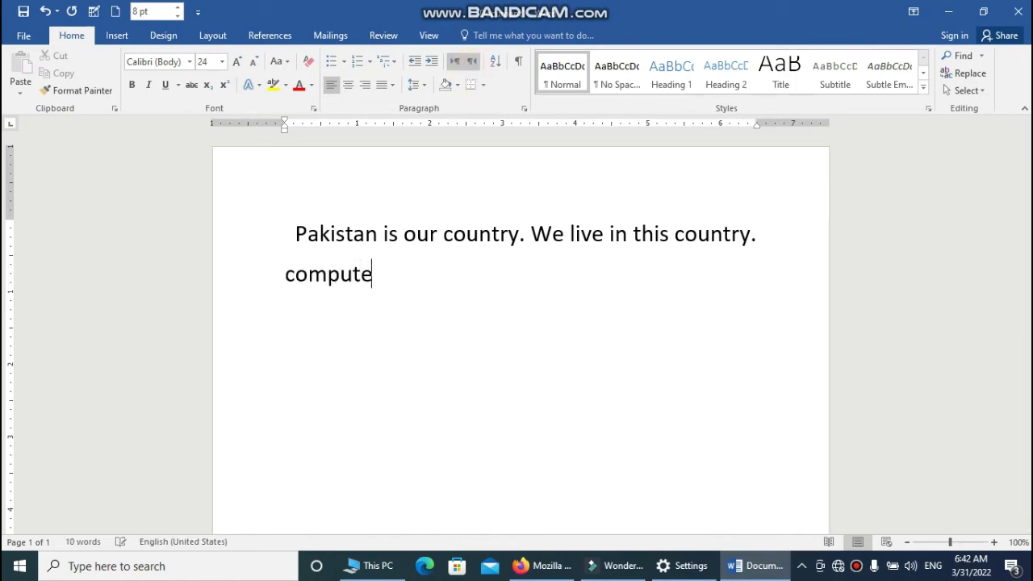
text(r is very important)
key(Return)
text(It is modern technology of the)
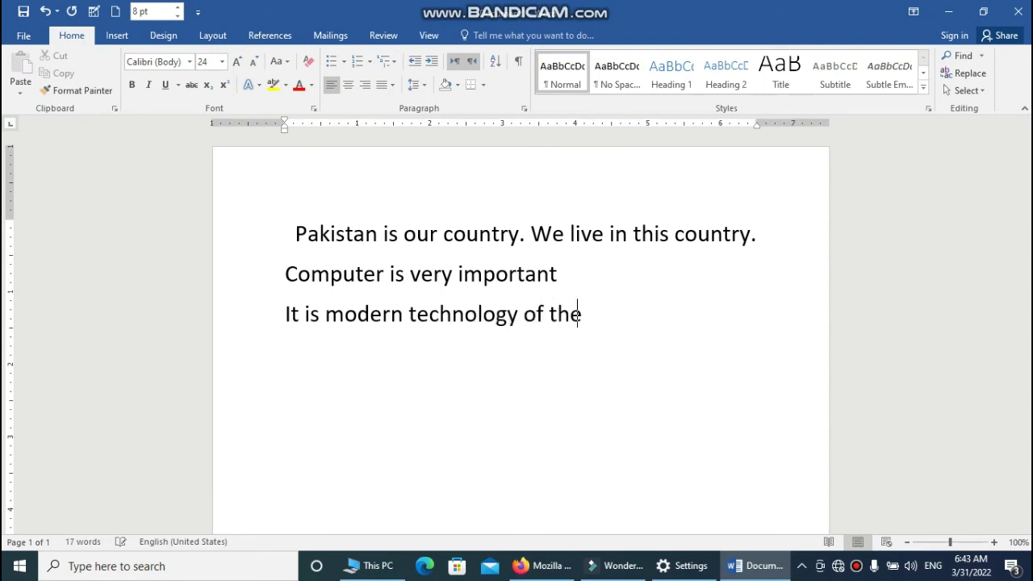
key(BackSpace)
text(is century.)
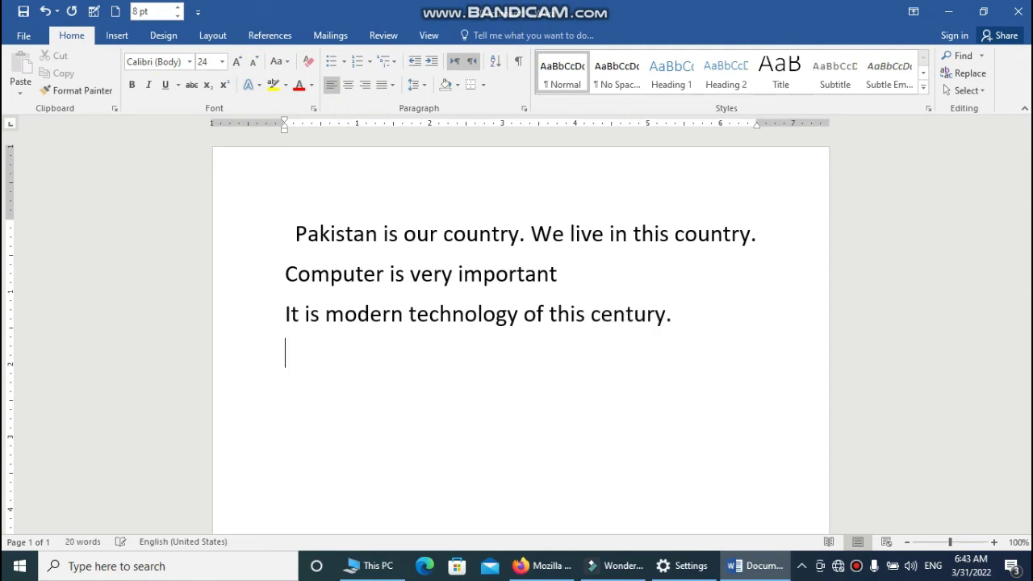
key(Return)
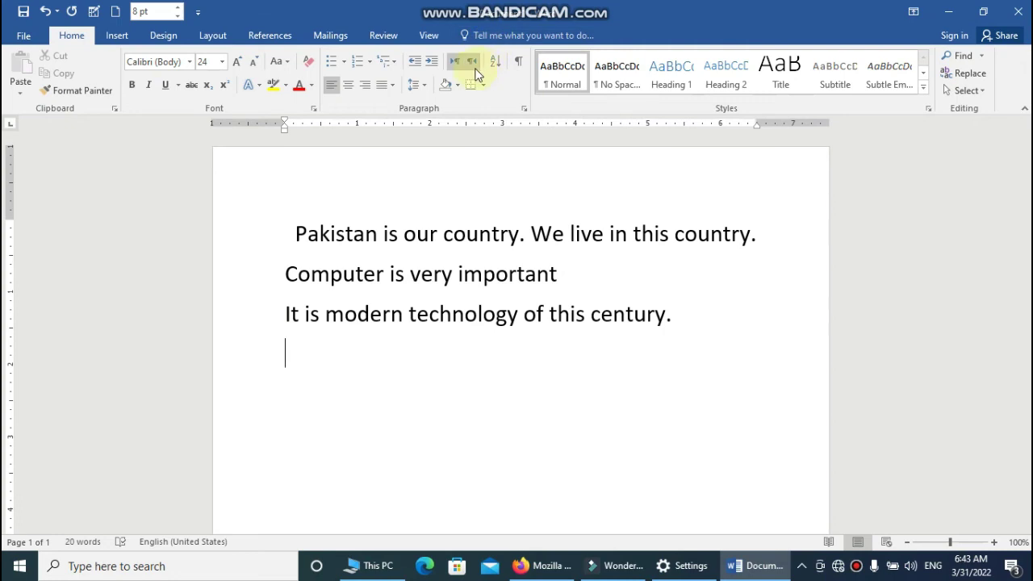